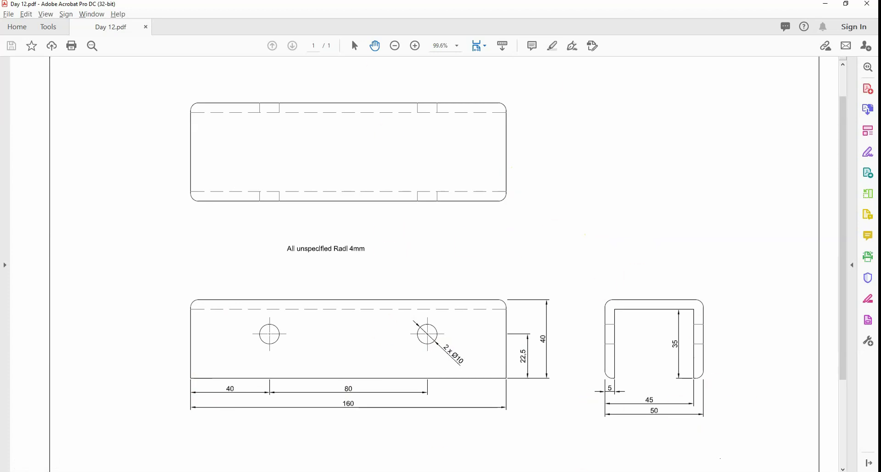
Leave the Day 12 bracket reference in Acrobat and bring up the blank AutoCAD Drawing5.
left_click(426, 422)
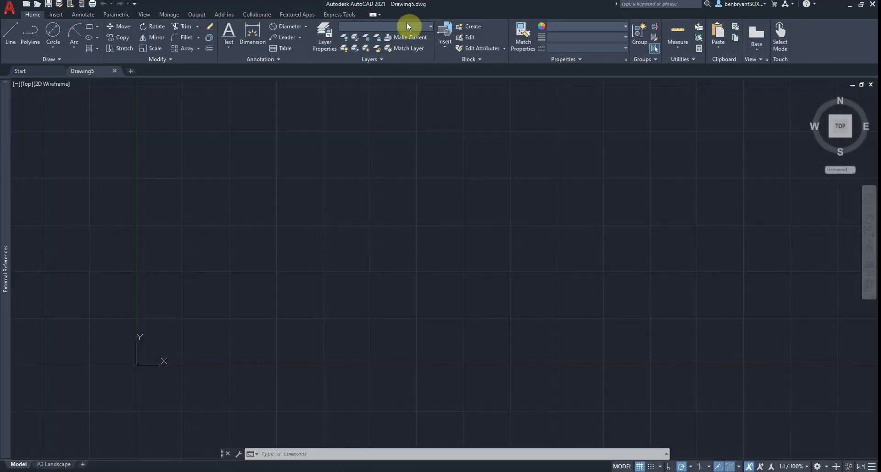
On the Construction layer, draw horizontal and vertical construction lines through 0,0 with XLINE.
left_click(406, 26)
left_click(397, 50)
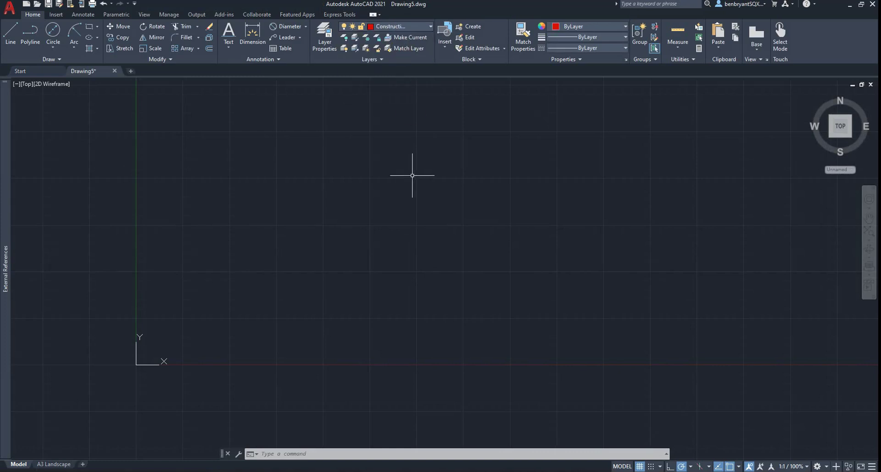
type("xl")
key("Return")
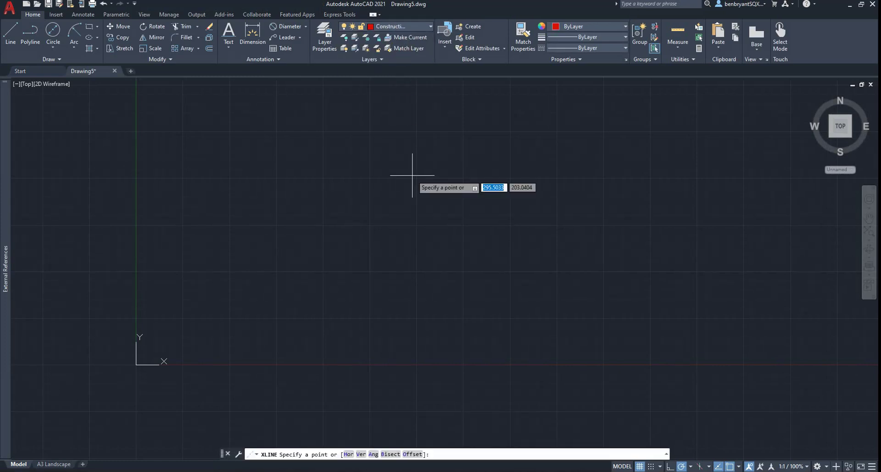
type("0,0")
key("Return")
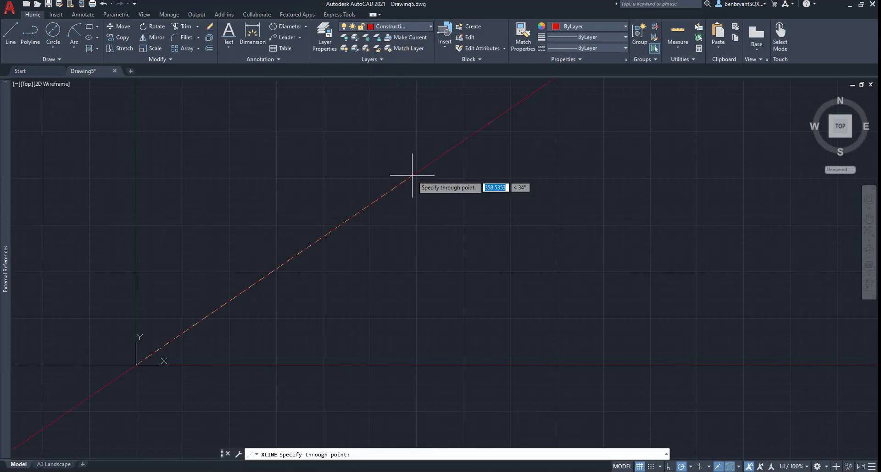
left_click(374, 361)
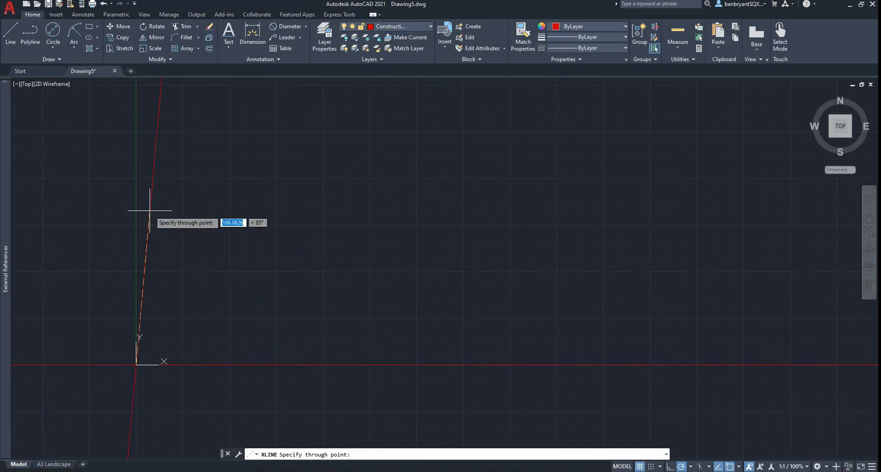
left_click(134, 203)
key("Escape")
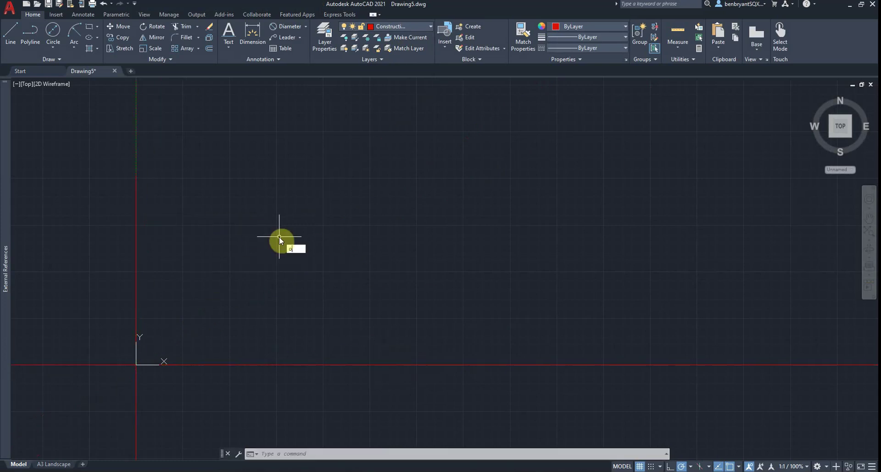
Offset vertical construction lines 40 from the origin line, then 80 further right.
key("Return")
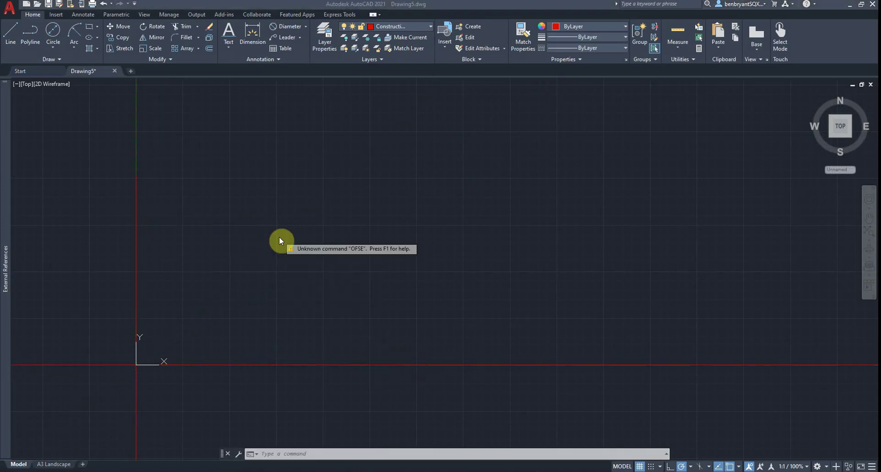
key("alt+Tab")
key("alt+Tab")
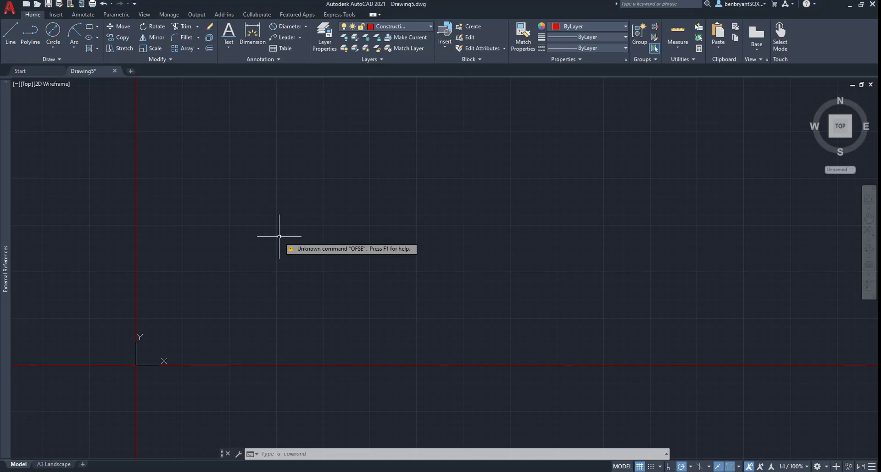
type("o")
key("Return")
key("Return")
left_click(137, 271)
left_click(233, 268)
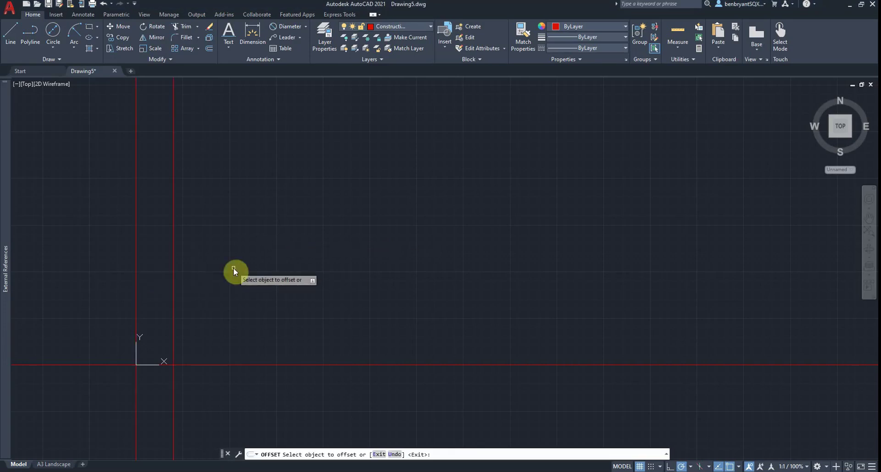
key("alt+Tab")
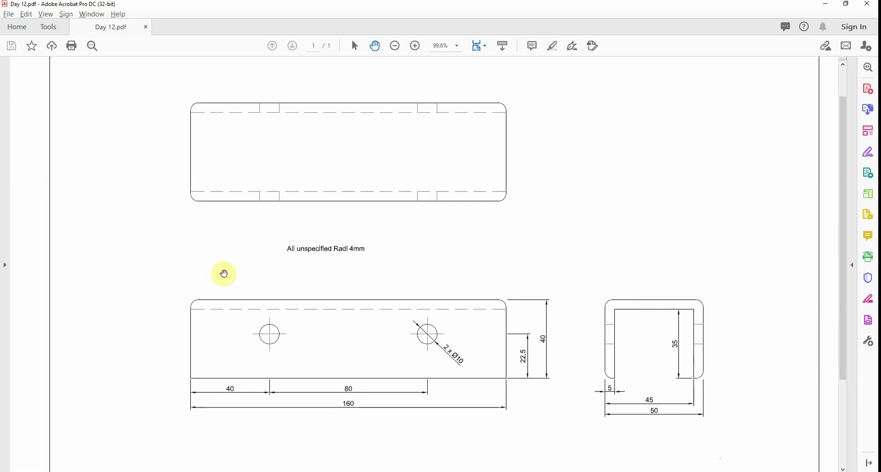
key("alt+Tab")
key("Return")
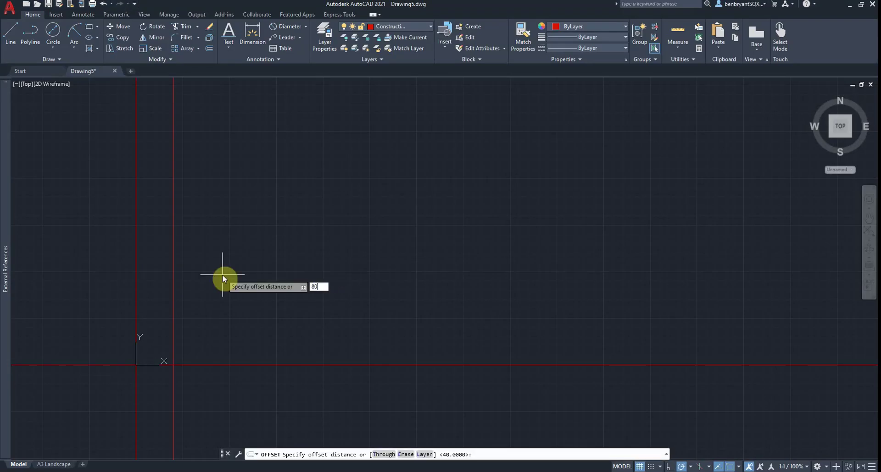
key("Return")
left_click(173, 290)
left_click(275, 281)
key("Return")
Offset the origin vertical line to mark the part's far end at 160.
key("alt+Tab")
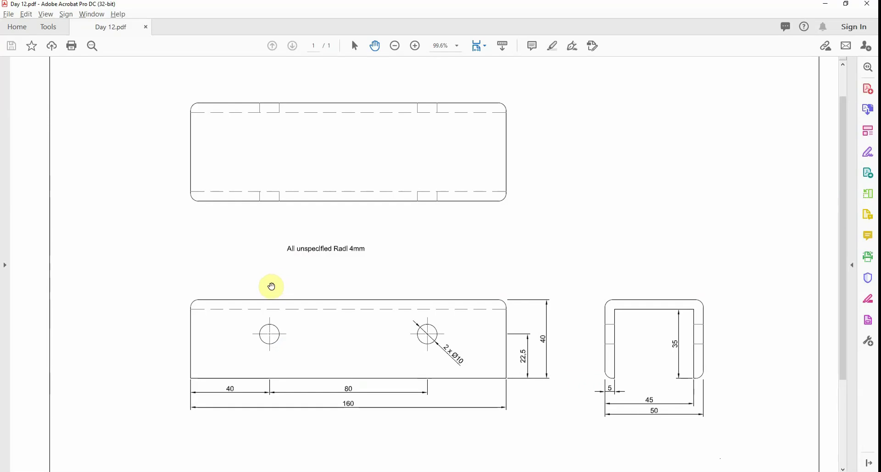
key("alt+Tab")
key("Return")
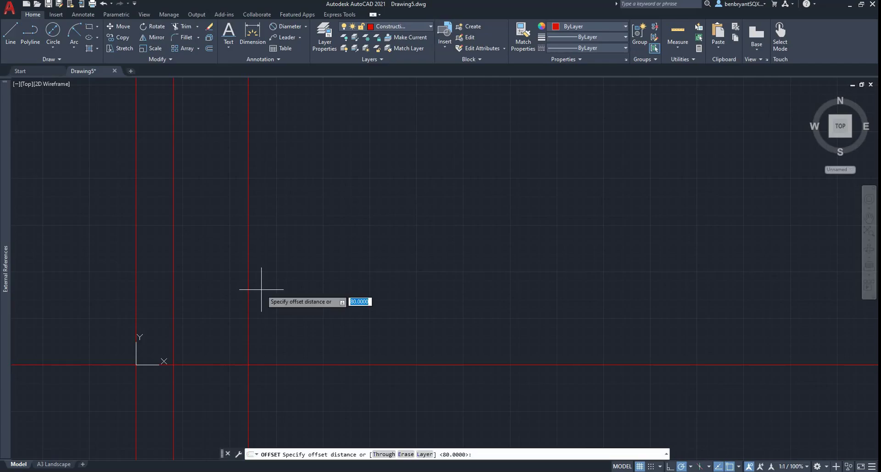
key("Return")
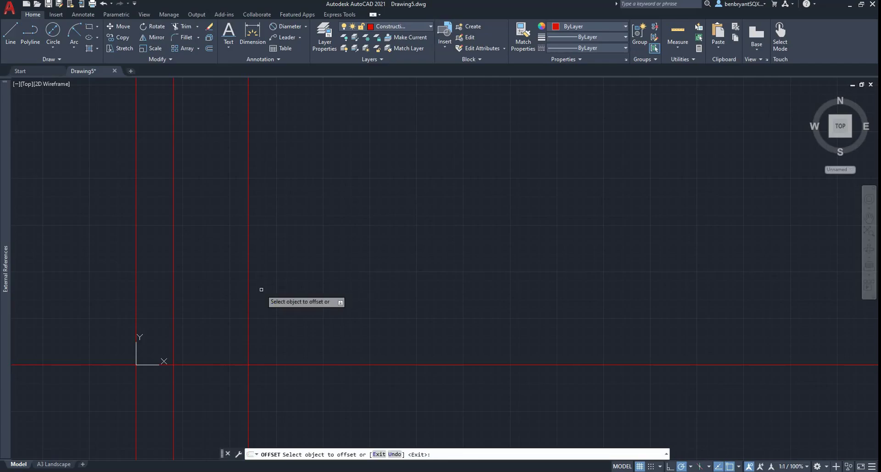
left_click(136, 281)
left_click(321, 271)
key("Return")
key("alt+Tab")
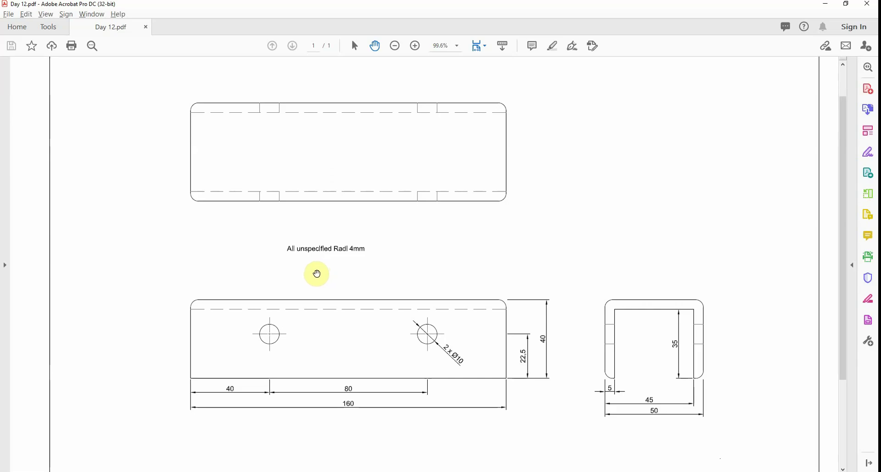
key("alt+Tab")
Offset the bottom horizontal line upward for the 40 height and the hole-centre height.
key("Return")
key("Return")
left_click(332, 365)
left_click(342, 307)
key("Return")
key("alt+Tab")
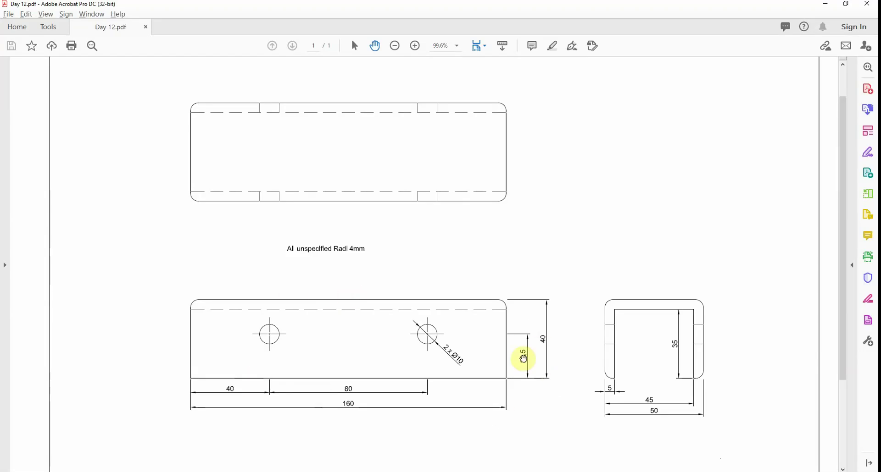
key("alt+Tab")
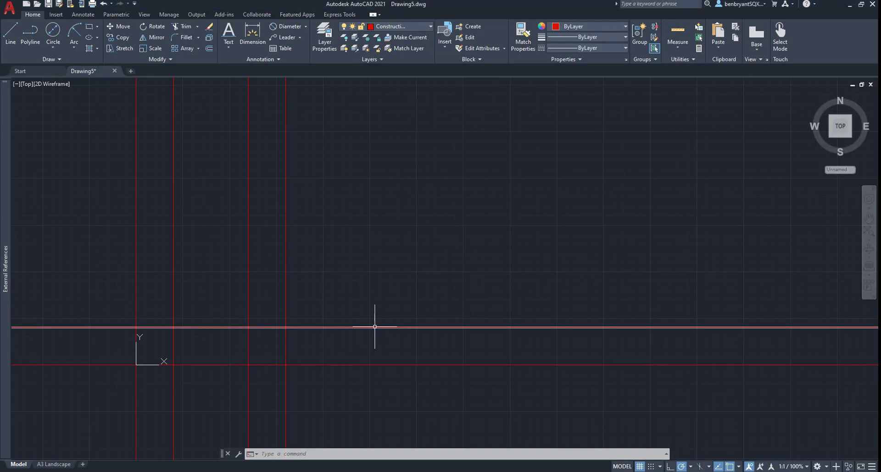
type("o")
key("Return")
key("Return")
left_click(384, 365)
left_click(387, 357)
key("Return")
scroll(344, 338, "up", 4)
scroll(345, 331, "down", 2)
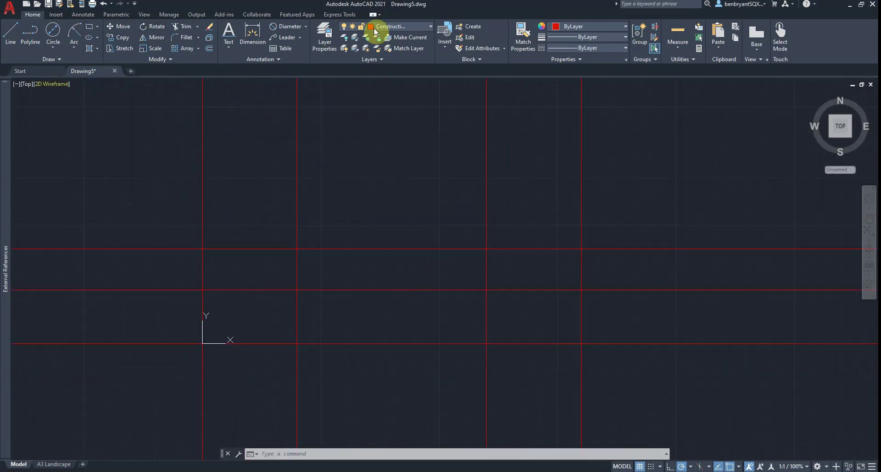
On the Drawing layer, draw the front-view outline rectangle from the origin to the top-right intersection.
left_click(389, 27)
left_click(387, 82)
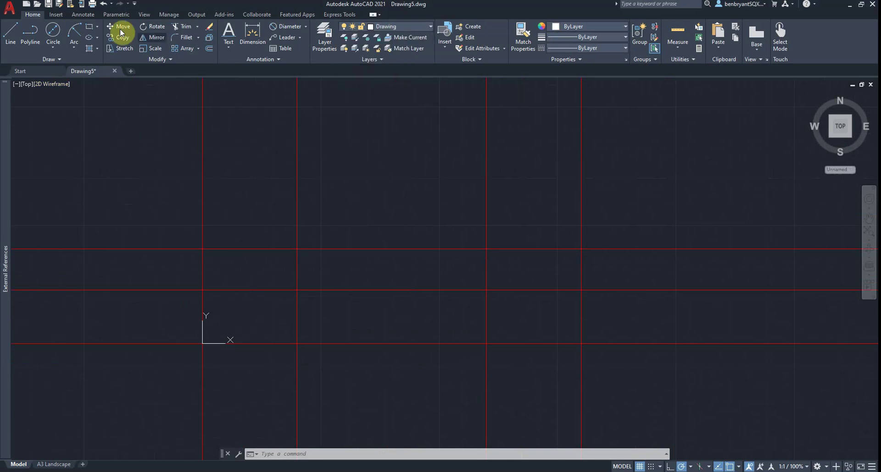
left_click(90, 27)
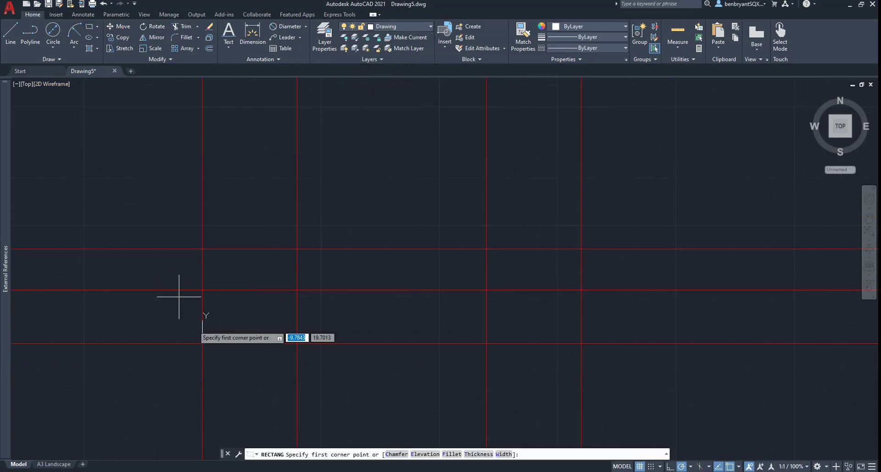
left_click(202, 343)
left_click(581, 249)
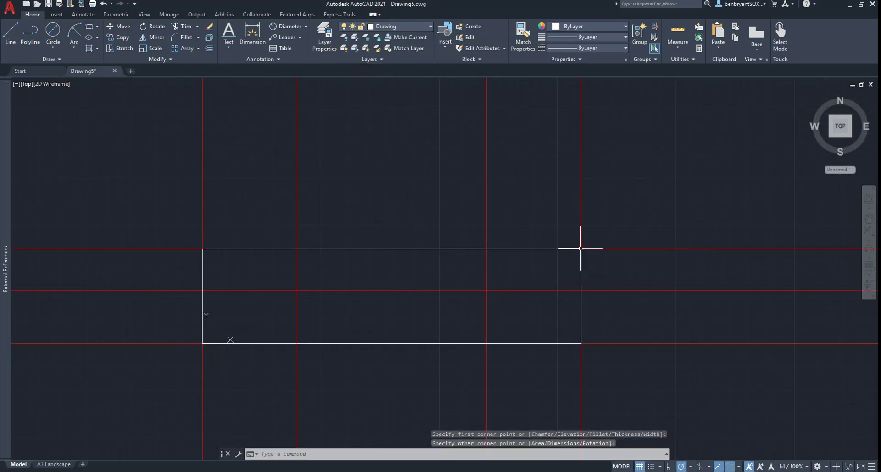
key("alt+Tab")
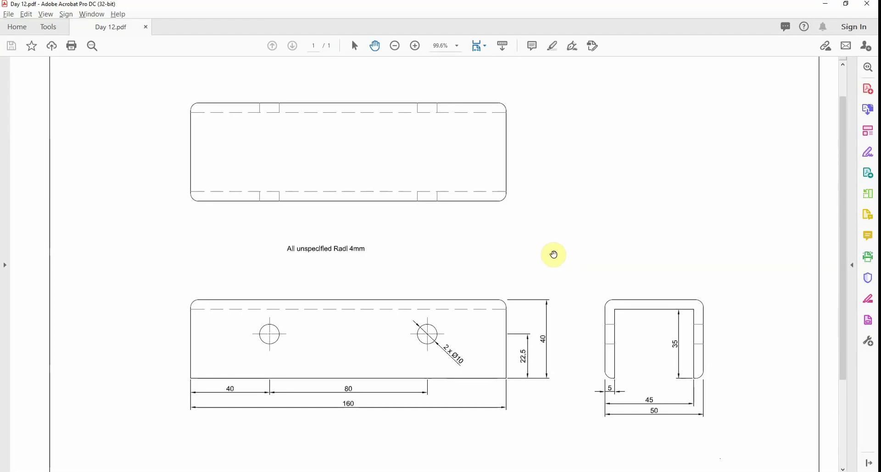
key("alt+Tab")
Draw two Ø10 hole circles on the left and right hole-centre intersections.
left_click(53, 31)
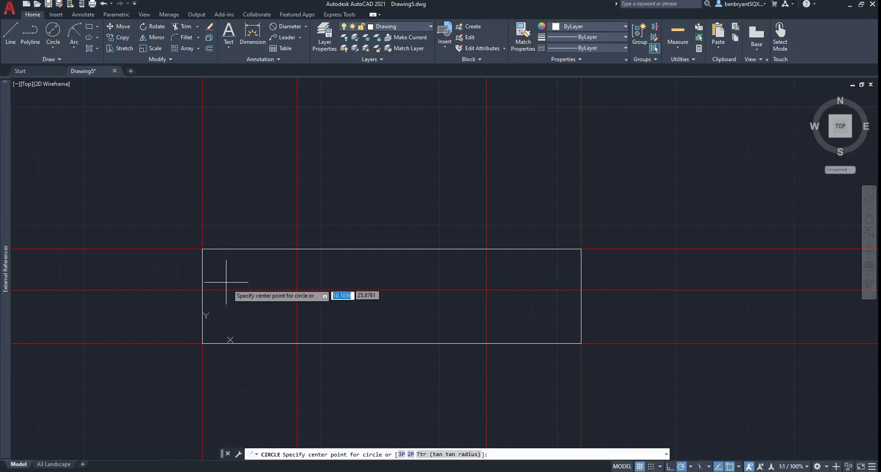
left_click(297, 290)
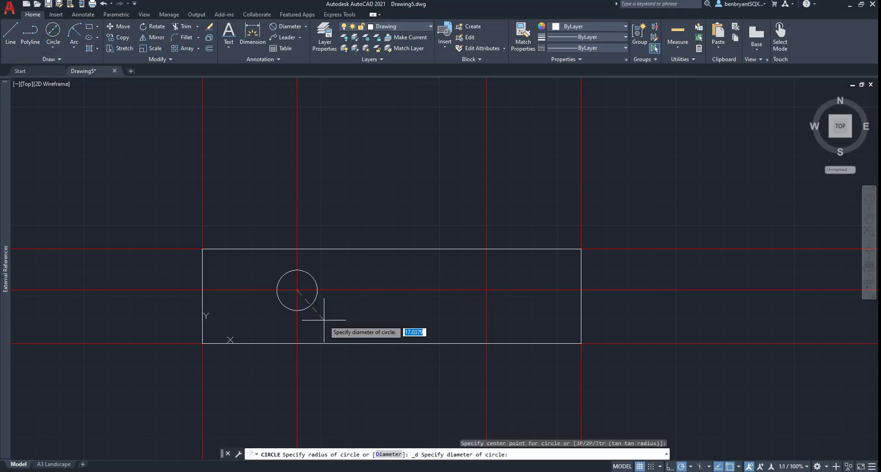
type("10")
key("Return")
type("c")
key("Return")
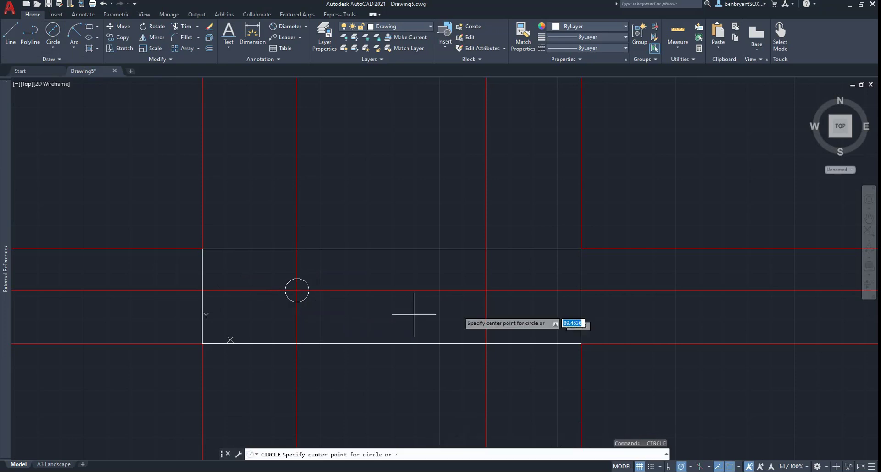
left_click(486, 291)
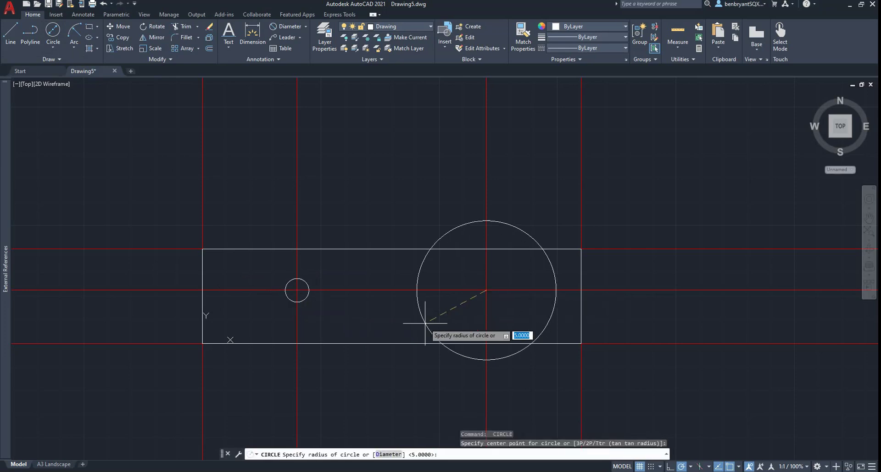
key("Return")
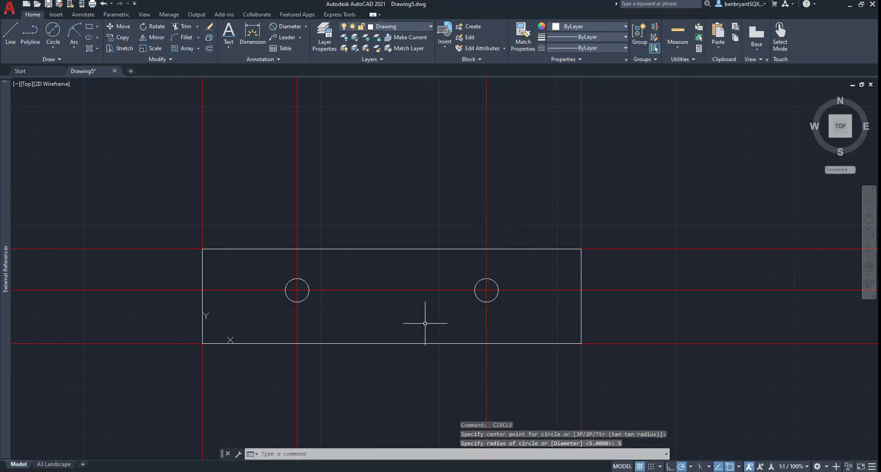
key("alt+Tab")
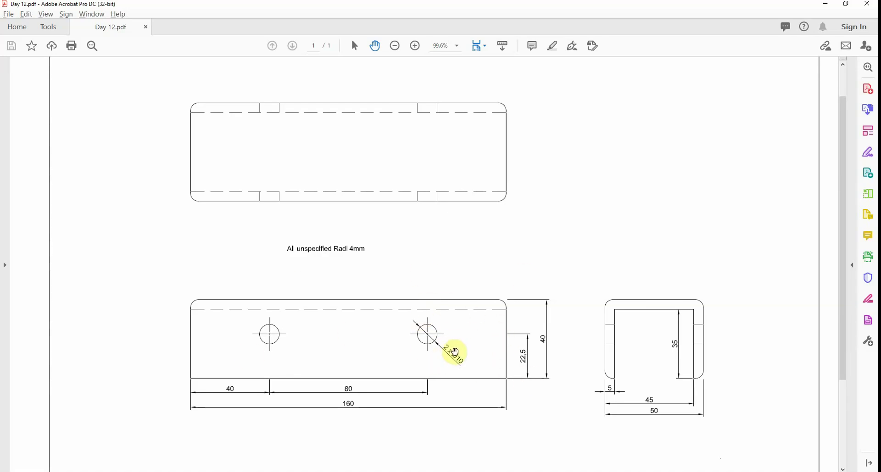
Offset horizontal construction lines 25 and then 50 above the front view.
key("alt+Tab")
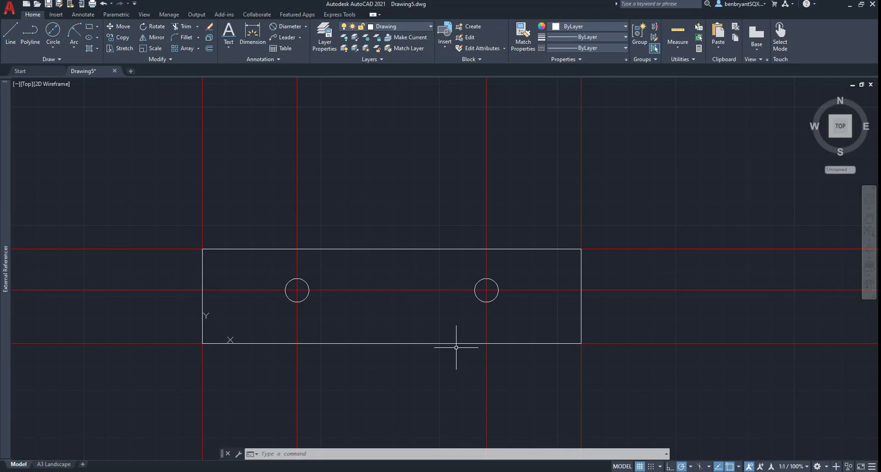
key("Escape")
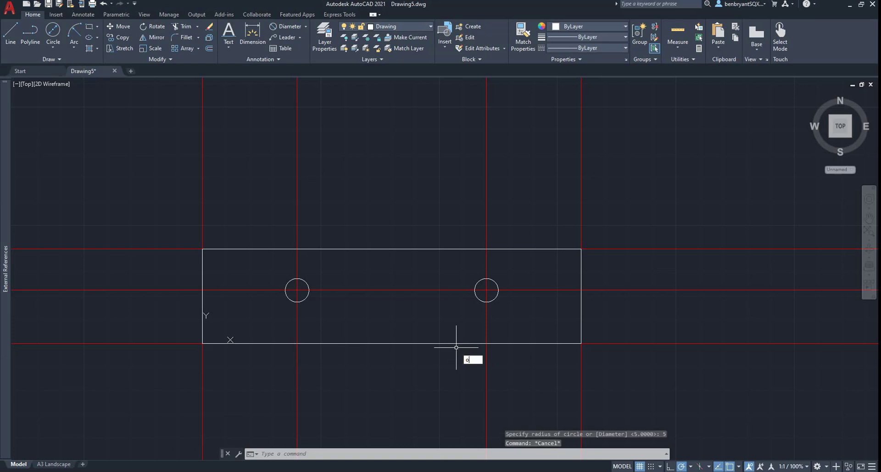
key("Return")
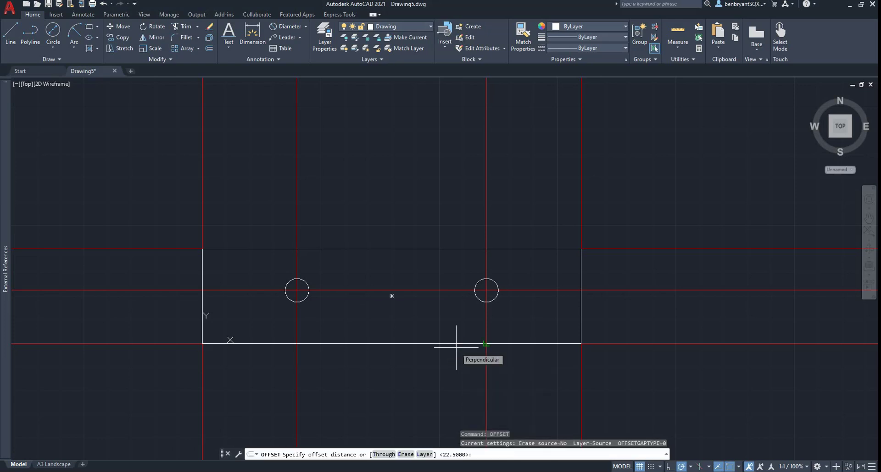
type("25")
key("Return")
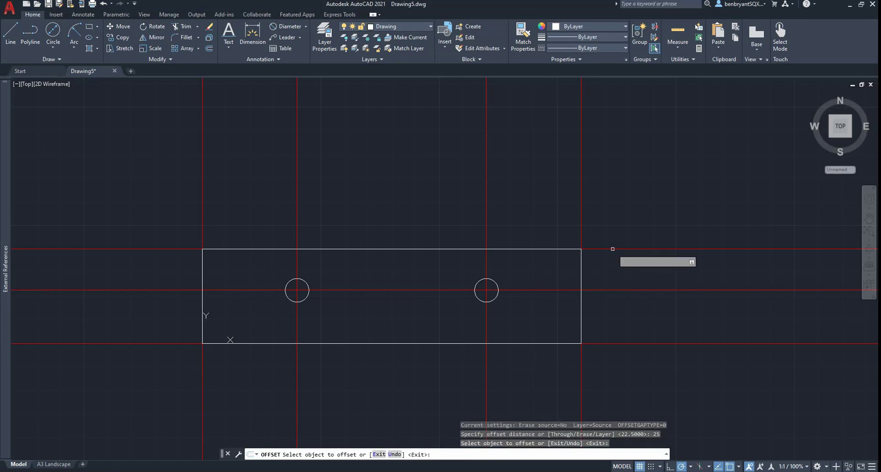
left_click(613, 248)
left_click(609, 189)
key("alt+Tab")
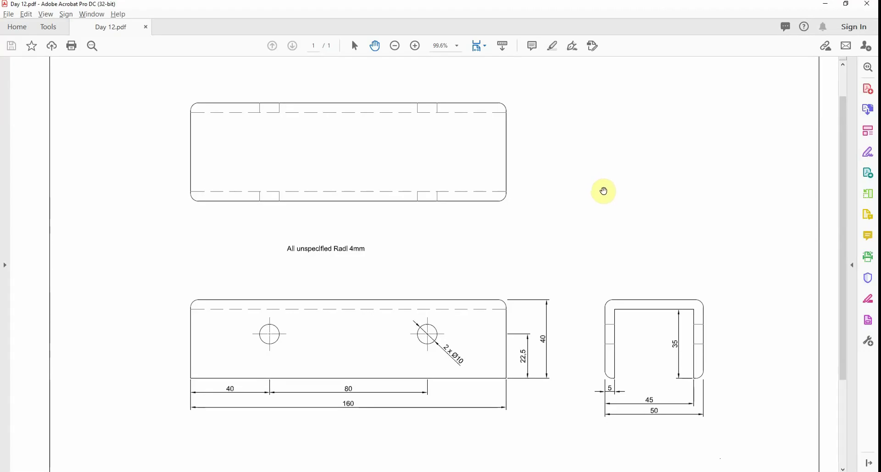
key("alt+Tab")
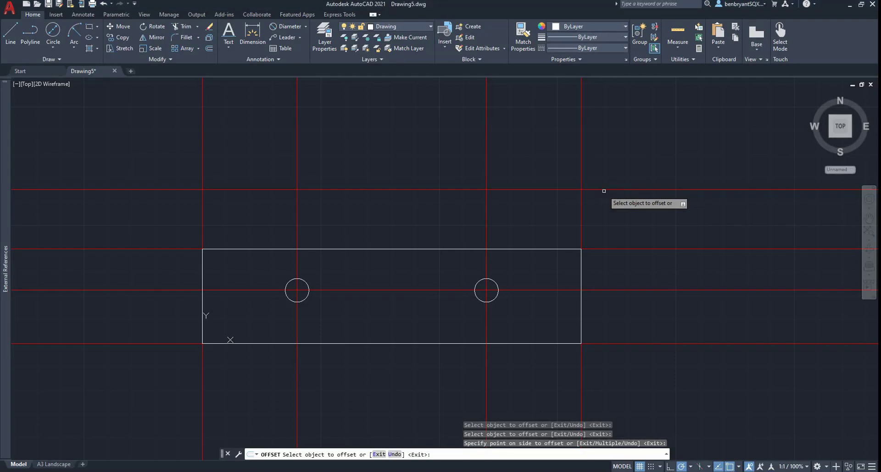
key("Return")
key("Return")
type("50")
key("Return")
left_click(601, 190)
left_click(610, 169)
scroll(599, 179, "down", 1)
middle_click_drag(599, 179, 527, 220)
key("alt+Tab")
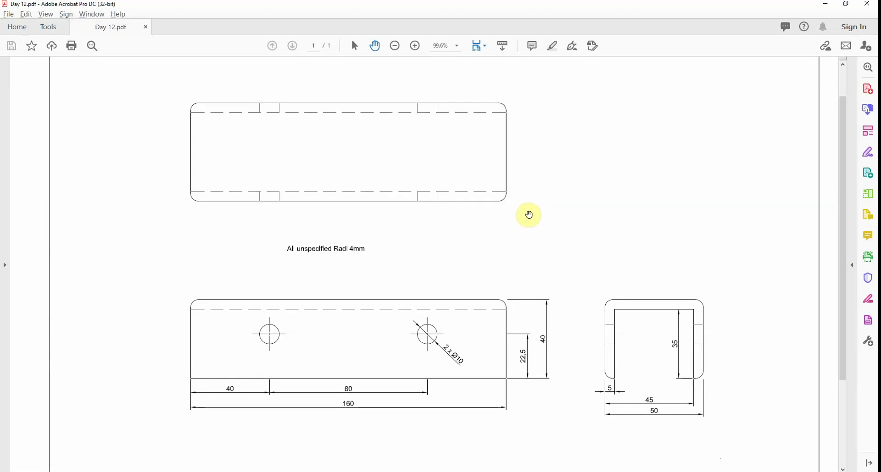
key("alt+Tab")
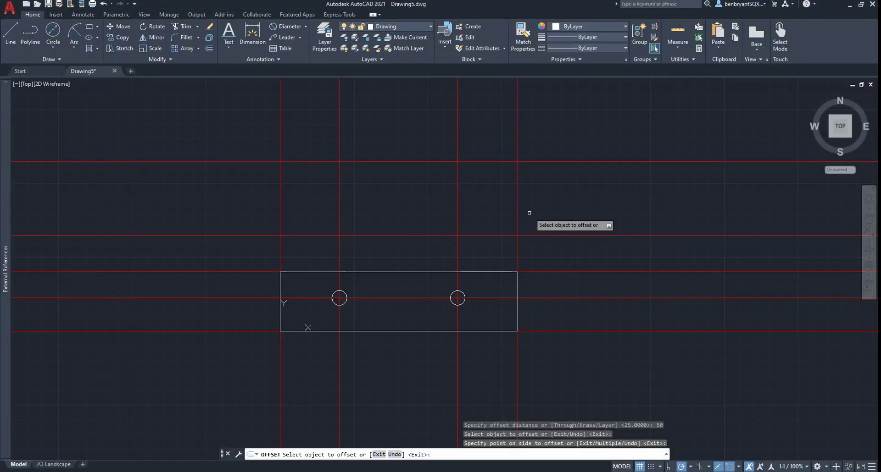
key("Return")
Offset vertical construction lines 25 and then 50 to the right of the front view's end.
key("Return")
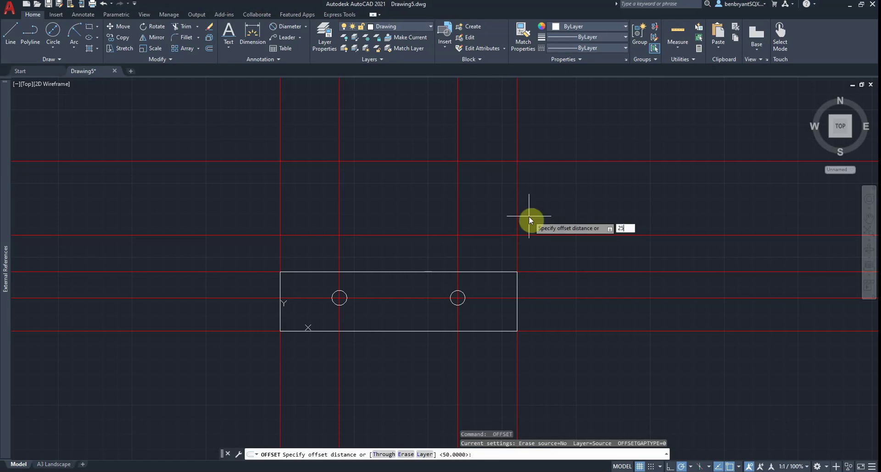
key("Return")
left_click(516, 246)
left_click(618, 249)
key("Return")
key("alt+Tab")
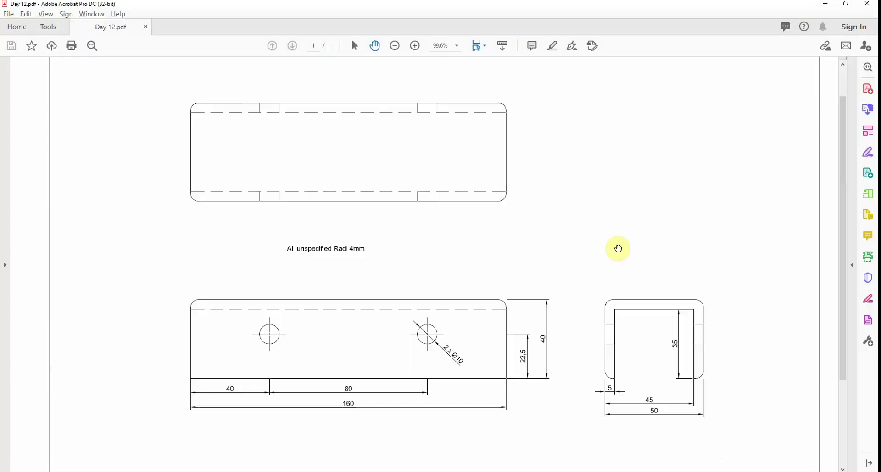
key("alt+Tab")
key("Return")
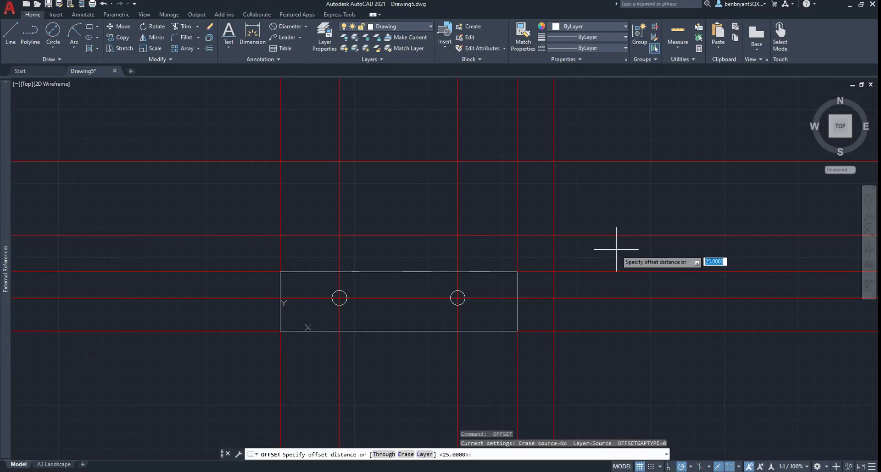
type("50")
key("Return")
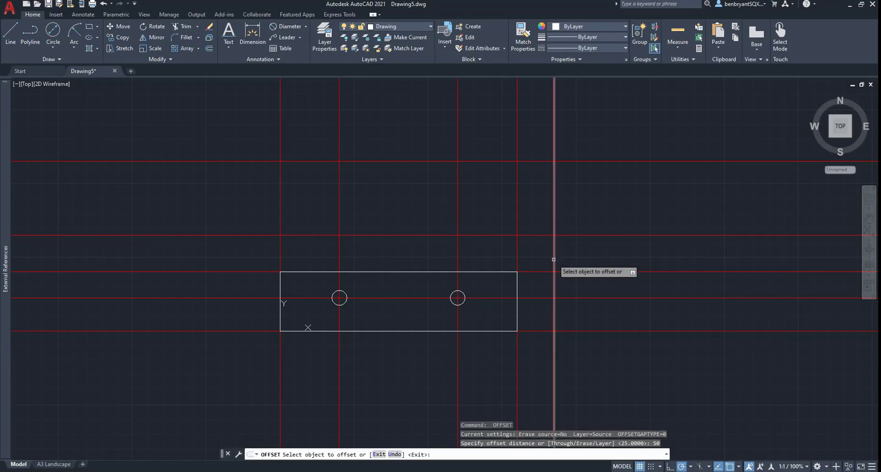
left_click(554, 265)
left_click(658, 265)
key("Escape")
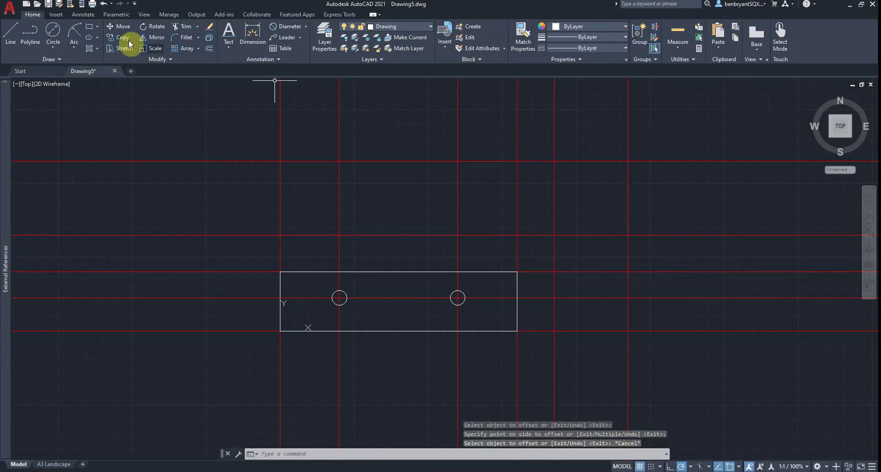
Draw the side-view outline rectangle between construction-line crossings right of the front view.
left_click(90, 27)
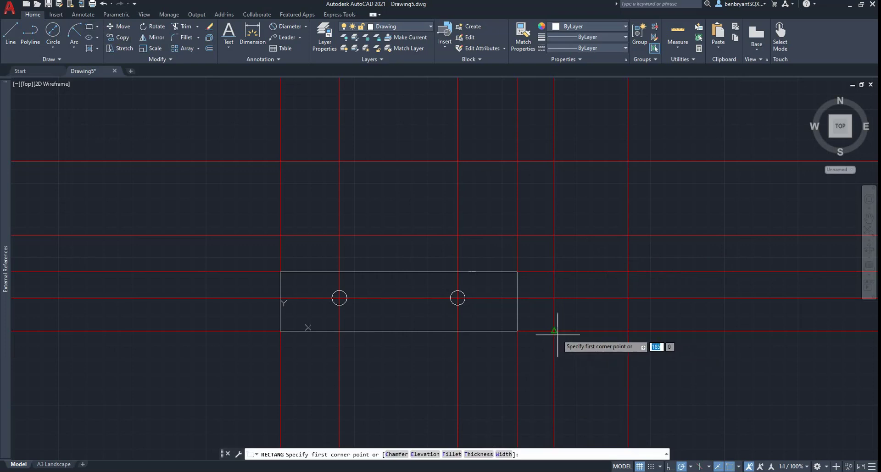
key("alt+Tab")
key("alt+Tab")
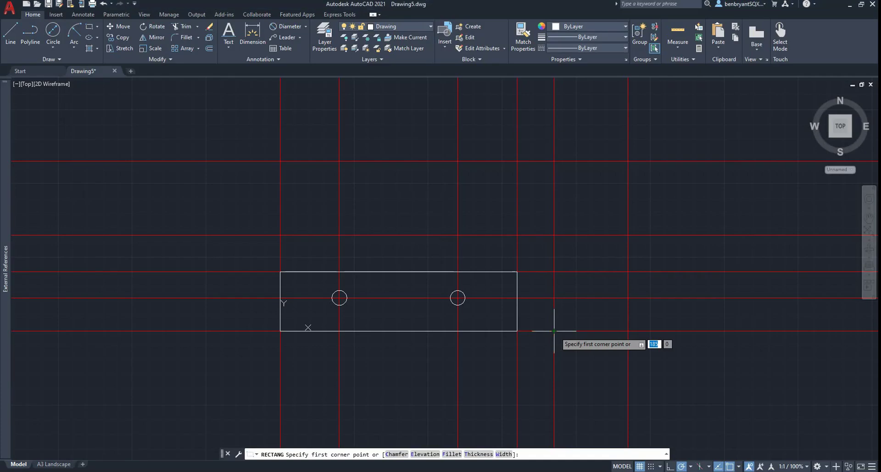
left_click(553, 331)
left_click(628, 272)
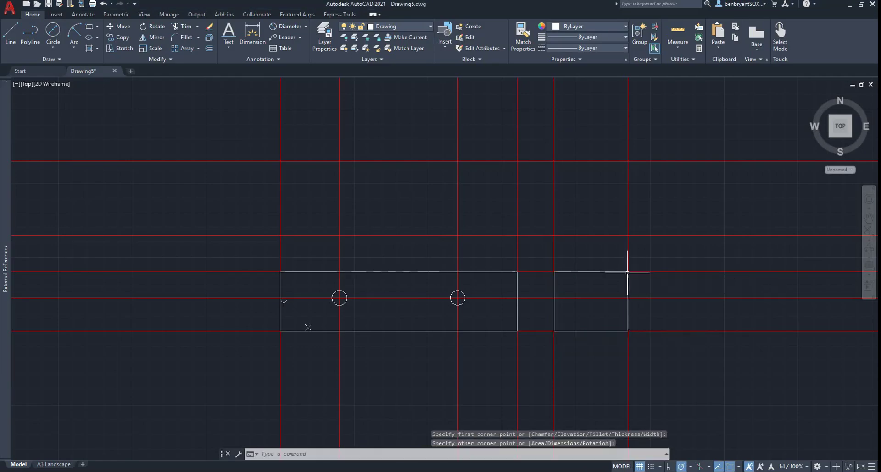
key("Escape")
key("alt+Tab")
key("alt+Tab")
Draw the top-view rectangle above the front view and stretch its right edge to the front view's end.
key("Return")
left_click(280, 235)
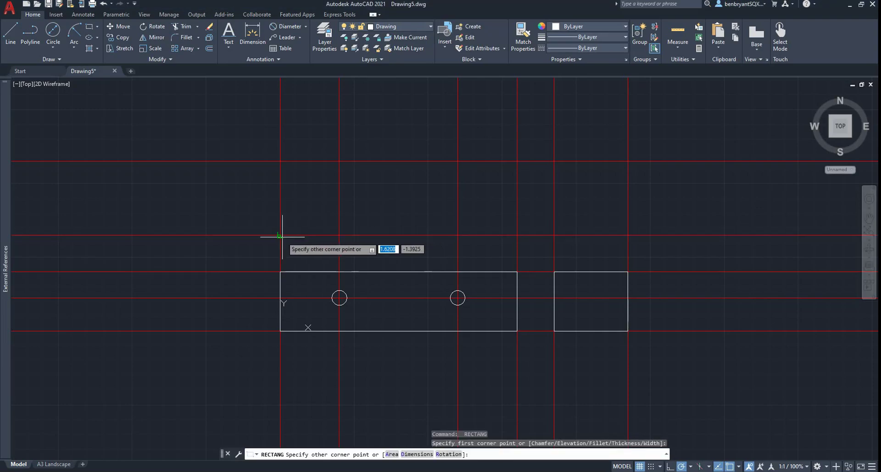
left_click(553, 161)
left_click(554, 173)
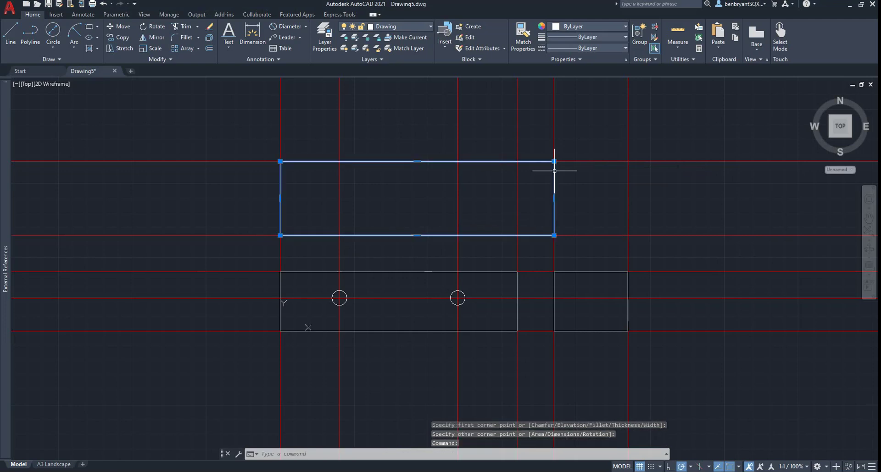
left_click(554, 198)
left_click(517, 198)
key("Escape")
key("alt+Tab")
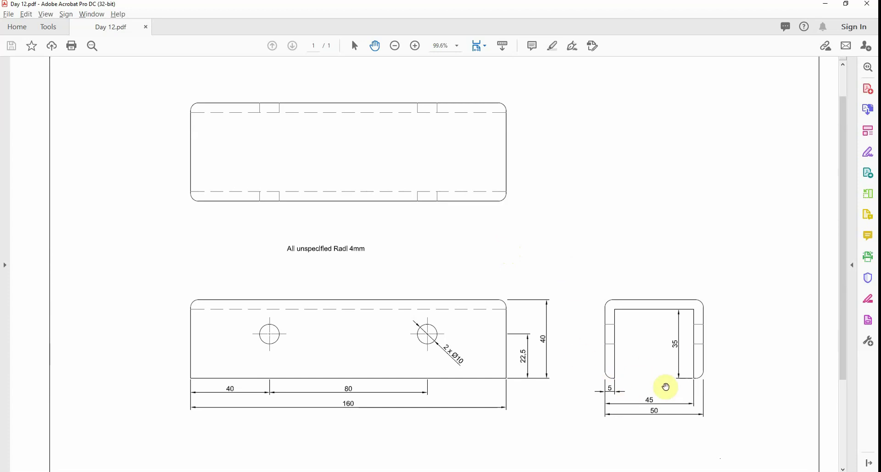
Offset the top view's lower and upper horizontal lines 5 inward.
key("alt+Tab")
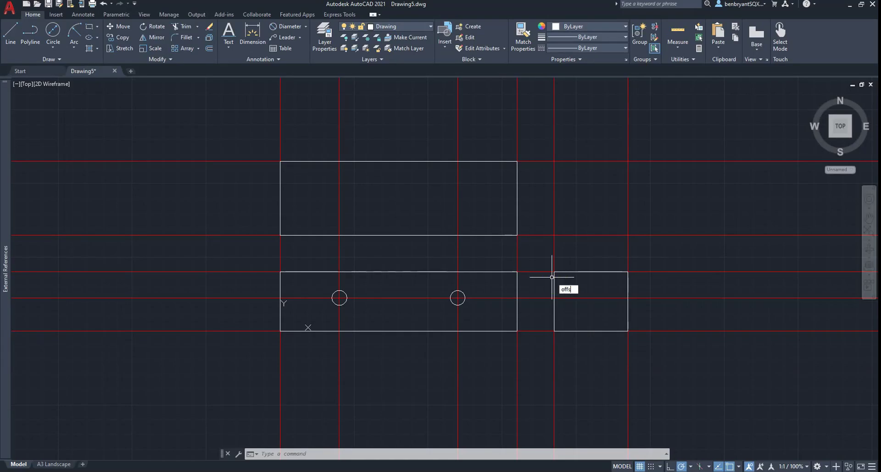
type("offse")
key("Return")
type("5")
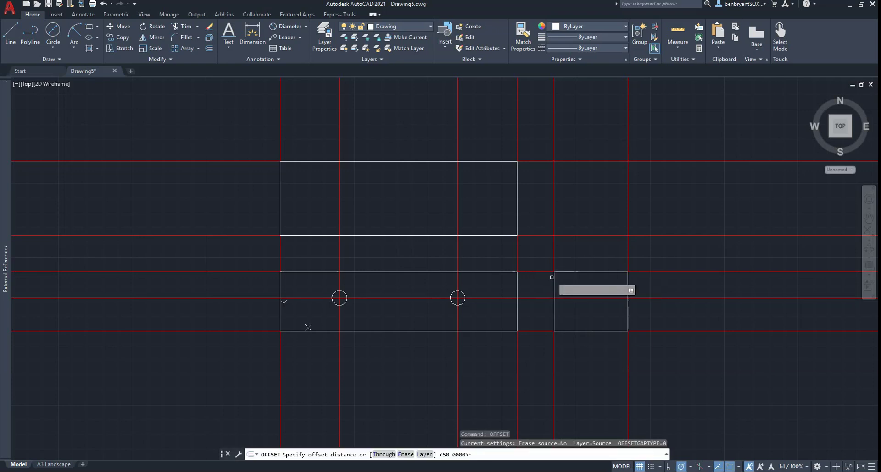
key("Return")
left_click(577, 235)
left_click(578, 222)
left_click(576, 162)
left_click(575, 174)
key("alt+Tab")
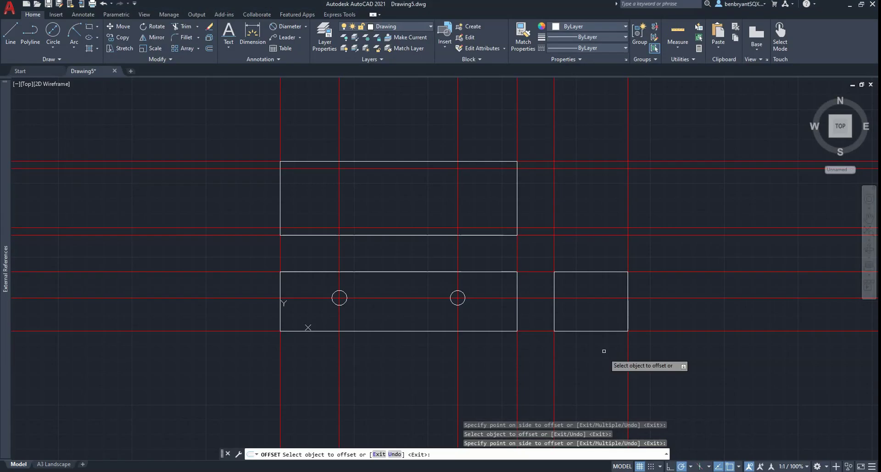
key("alt+Tab")
Offset the side view's left and right lines 5 inward and the base line 35 upward.
left_click(554, 356)
left_click(578, 357)
left_click(627, 358)
left_click(611, 355)
key("alt+Tab")
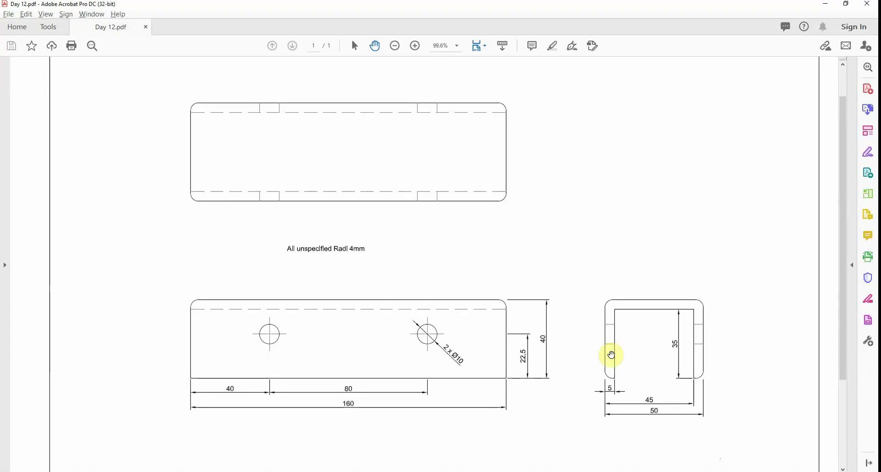
key("alt+Tab")
key("Return")
key("Return")
type("35")
key("Return")
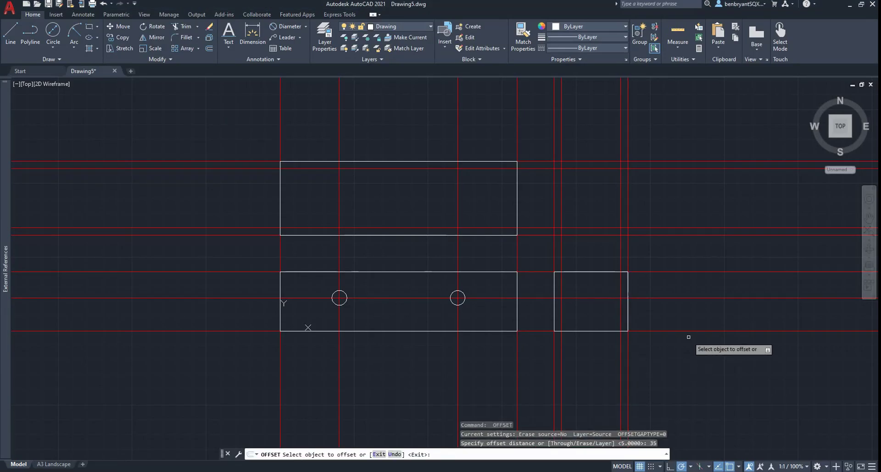
left_click(690, 331)
left_click(688, 302)
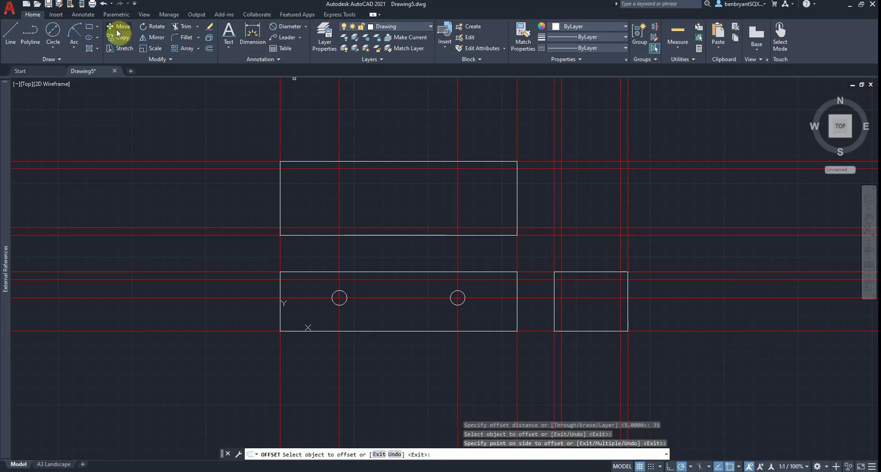
Draw the inner side-view rectangle between the 5 and 35 offset lines and trim its bottom edge.
left_click(89, 29)
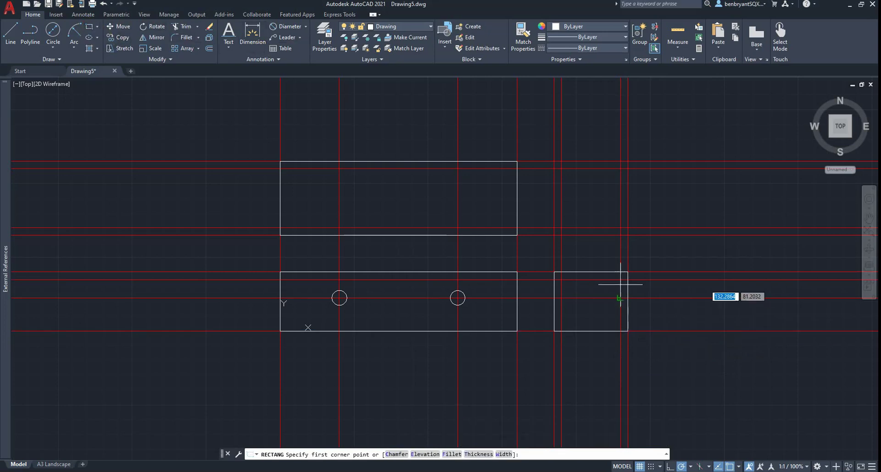
left_click(561, 332)
left_click(620, 280)
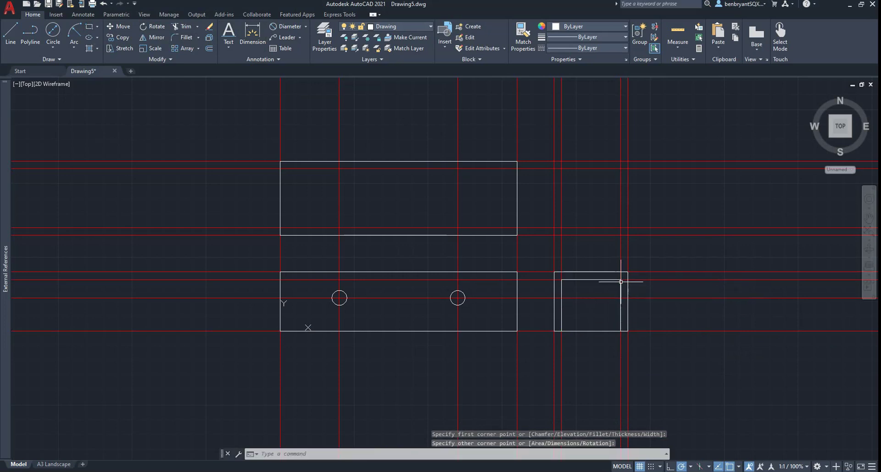
type("tr")
key("Return")
left_click(600, 330)
key("Return")
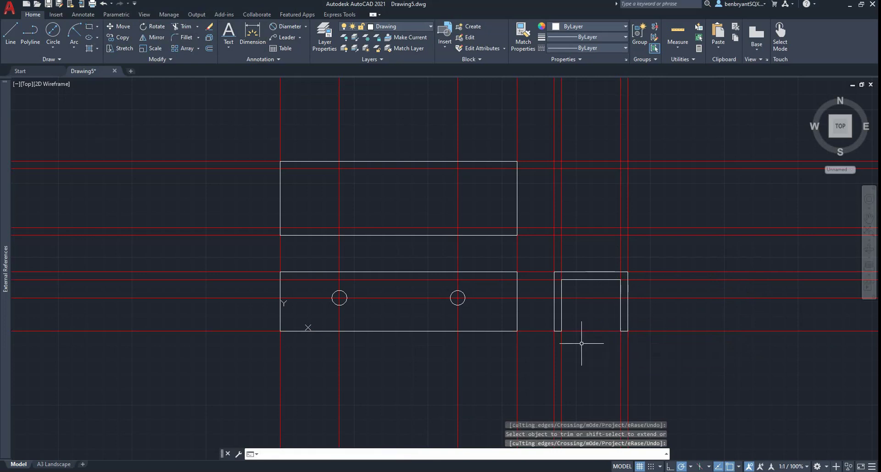
scroll(590, 345, "up", 2)
scroll(515, 304, "down", 2)
middle_click_drag(468, 270, 490, 300)
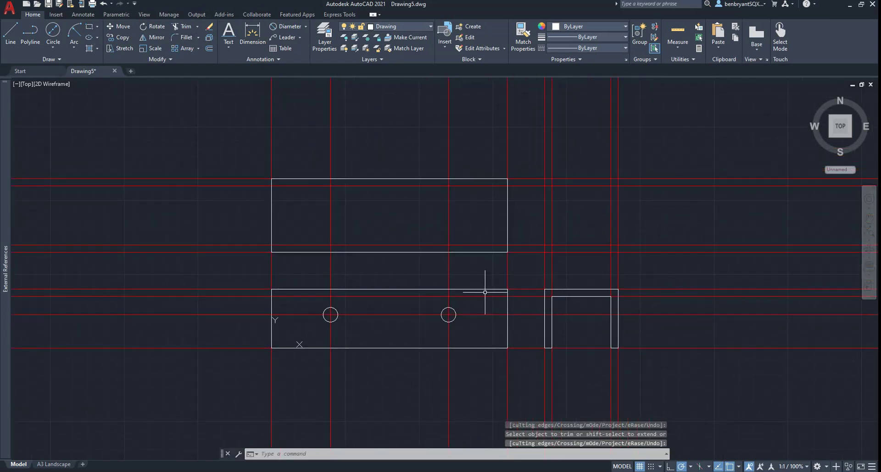
Create a new layer named Hidden with colour 9 light grey.
left_click(315, 40)
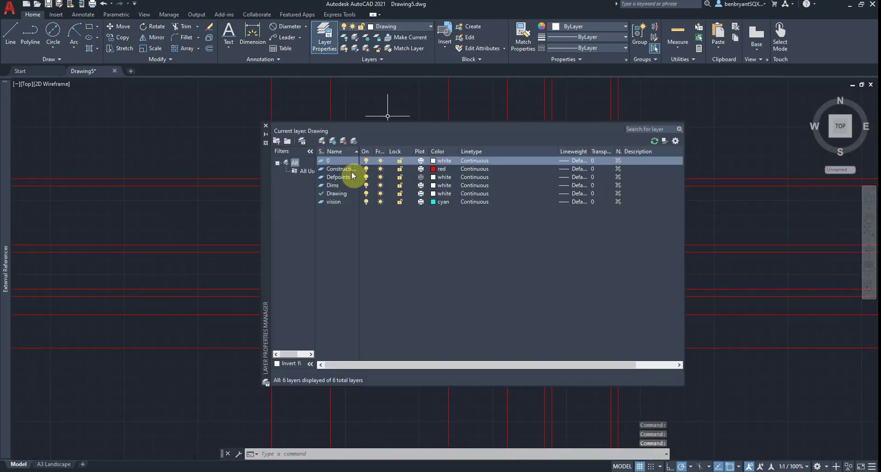
left_click(323, 141)
type("Hidden")
key("Return")
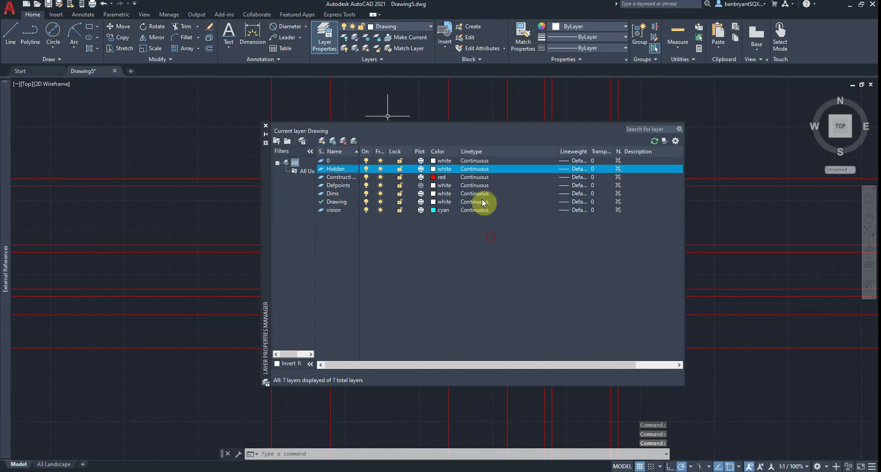
left_click(446, 169)
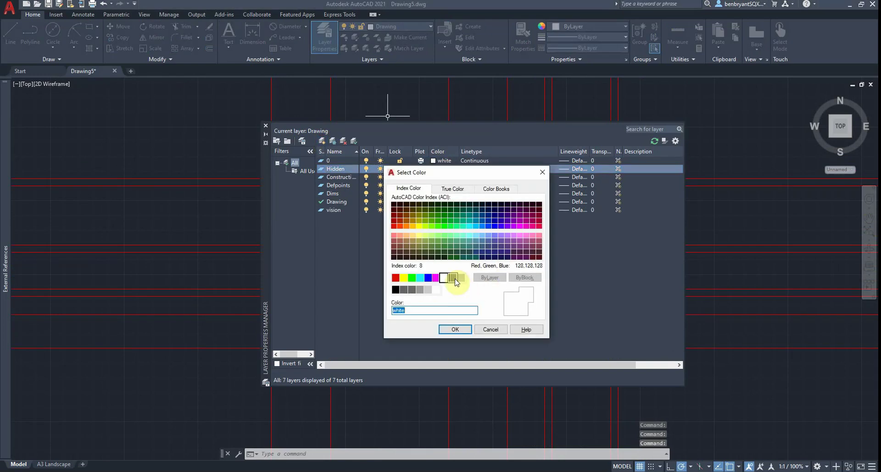
left_click(460, 278)
left_click(454, 329)
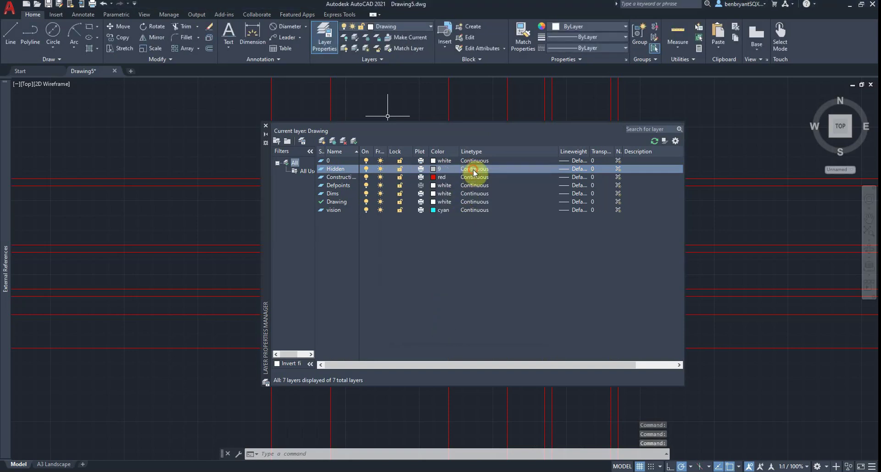
Load the HIDDEN linetype, assign it to the Hidden layer, and close the layer manager.
left_click(473, 178)
left_click(456, 300)
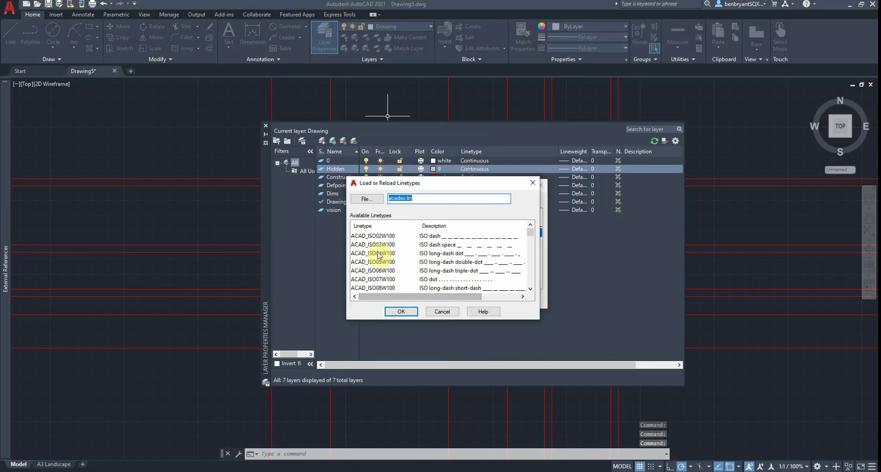
key("h")
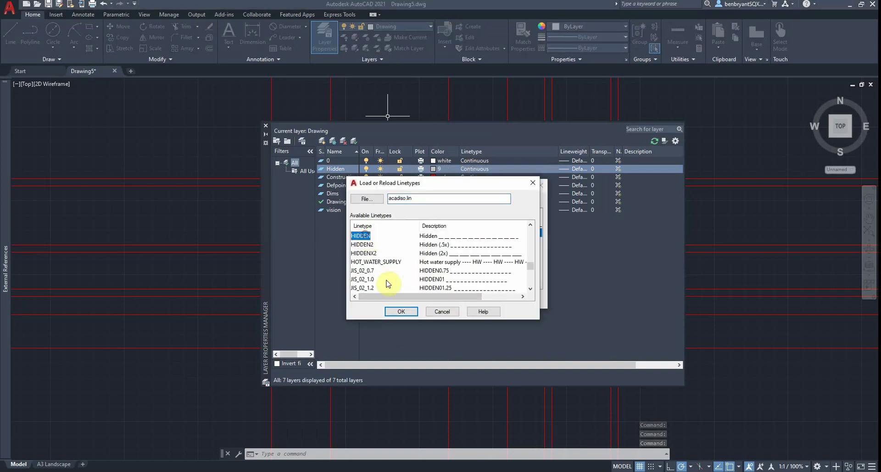
left_click(401, 312)
left_click(381, 238)
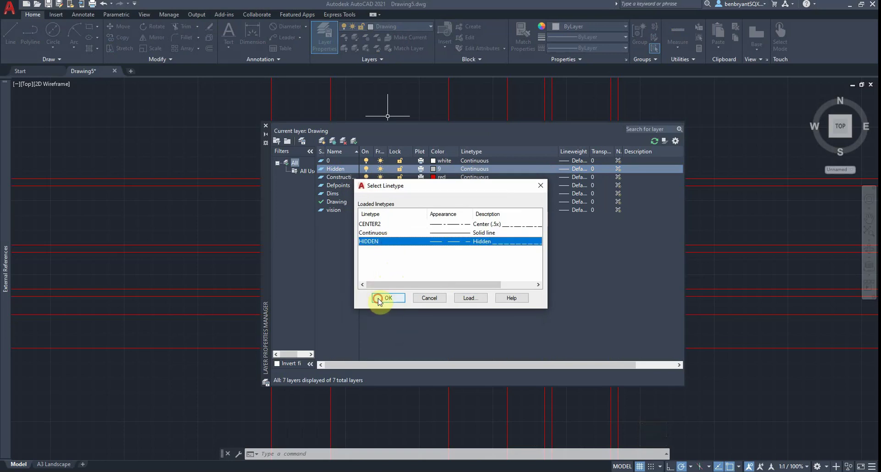
left_click(374, 296)
left_click(266, 125)
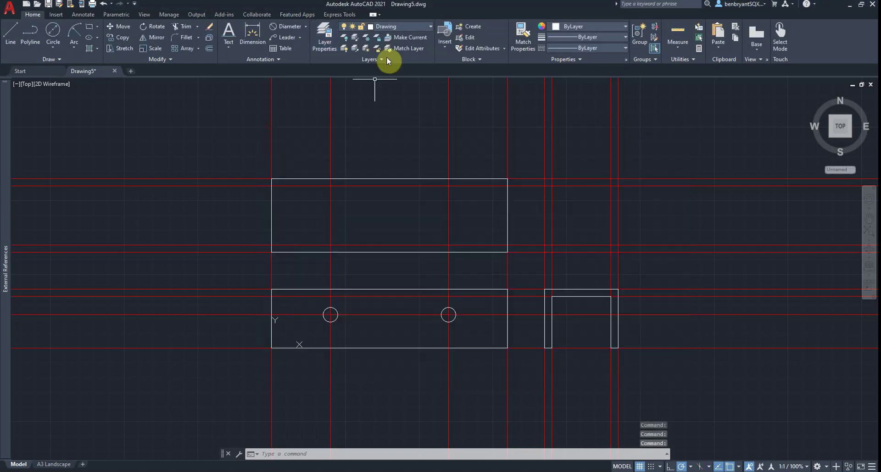
Make Hidden the current layer and check the reference PDF.
left_click(403, 29)
left_click(403, 97)
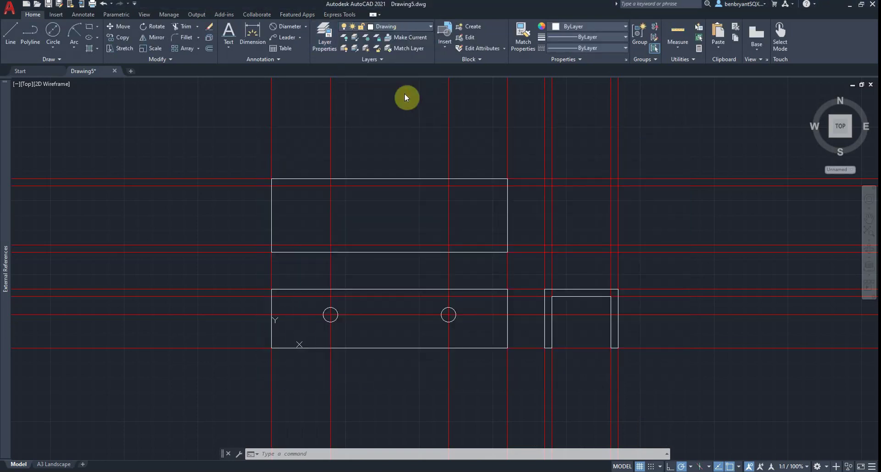
key("alt+Tab")
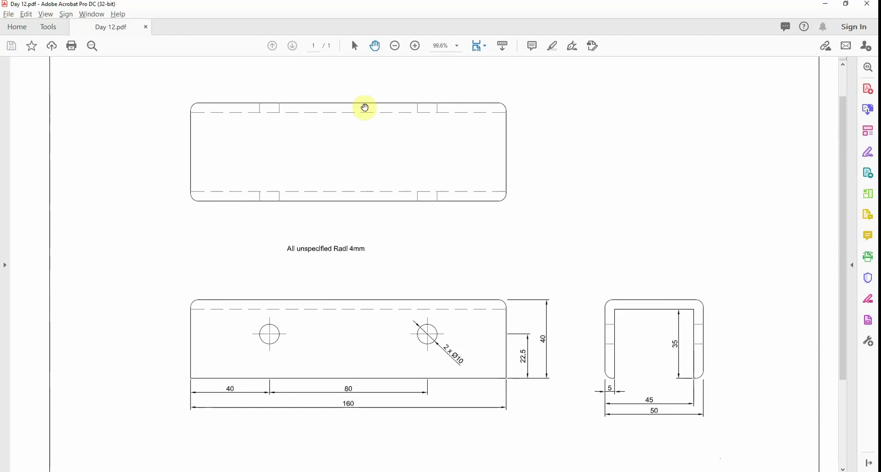
key("alt+Tab")
Draw two horizontal hidden lines across the top view near its top and bottom edges.
left_click(18, 40)
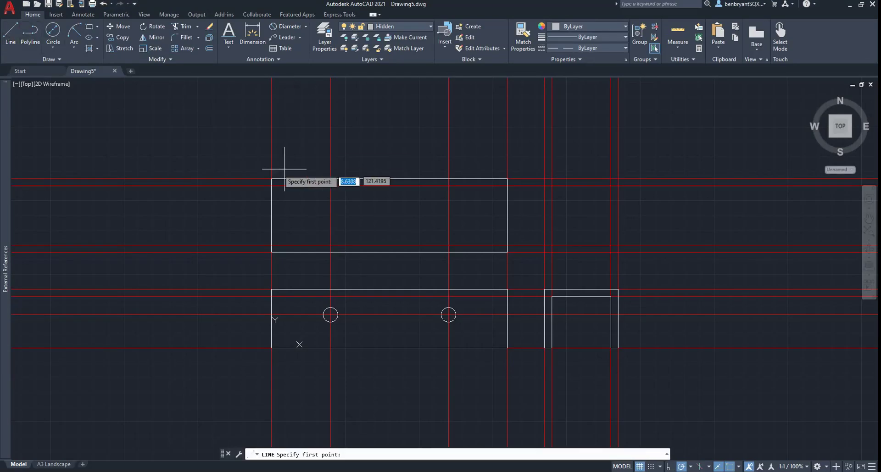
left_click(271, 186)
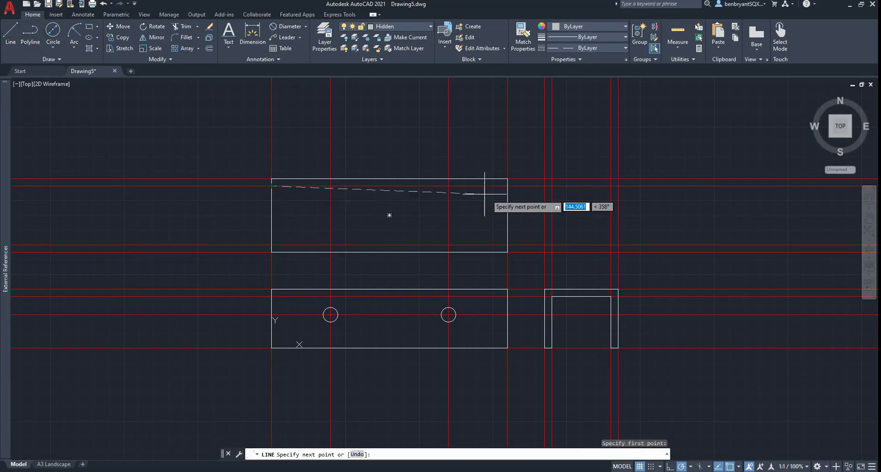
left_click(507, 186)
key("Return")
key("Return")
left_click(271, 246)
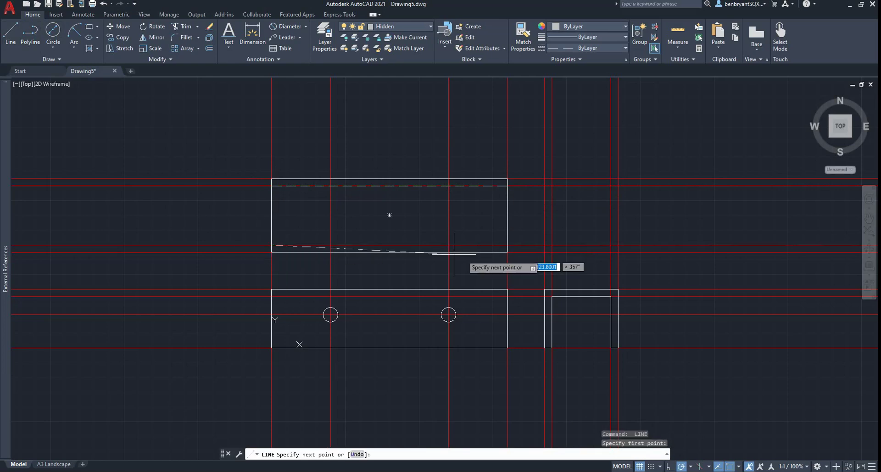
left_click(507, 245)
key("Return")
scroll(463, 281, "up", 3)
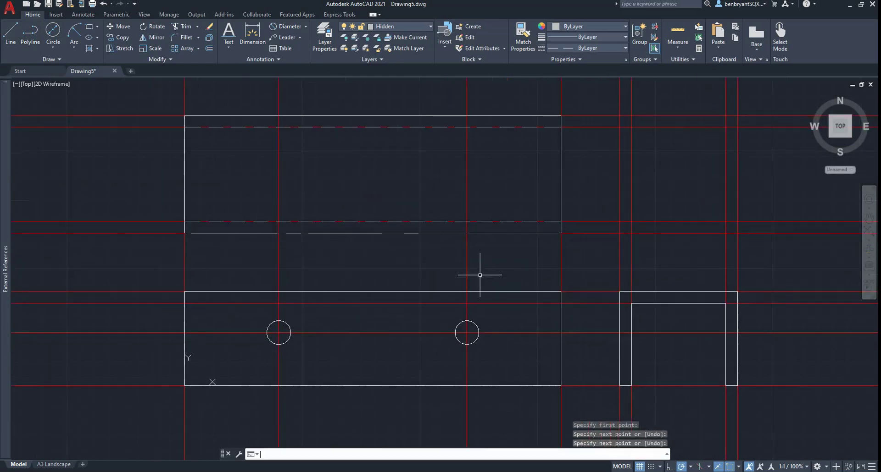
key("Return")
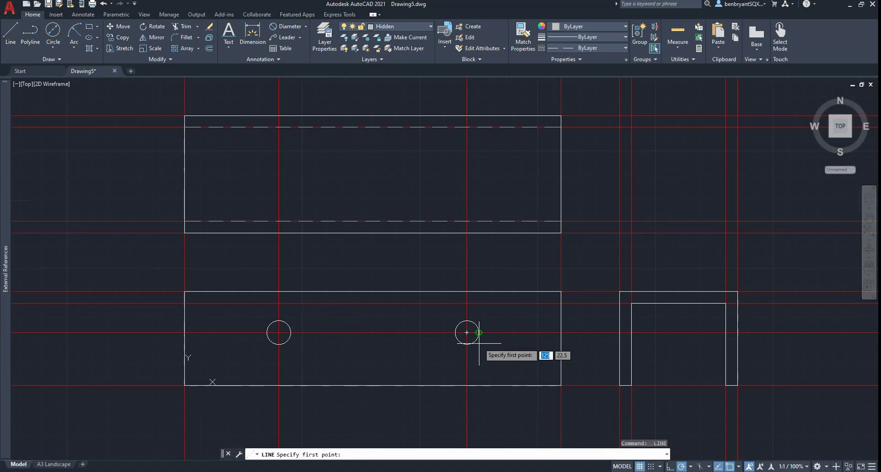
Draw four short vertical ticks from both holes' edges up to the lower dashed line.
left_click(479, 233)
left_click(478, 221)
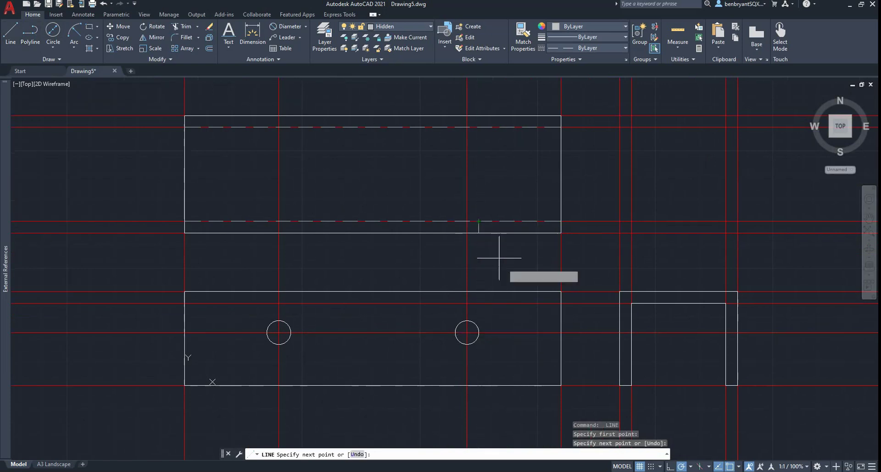
key("Return")
key("Return")
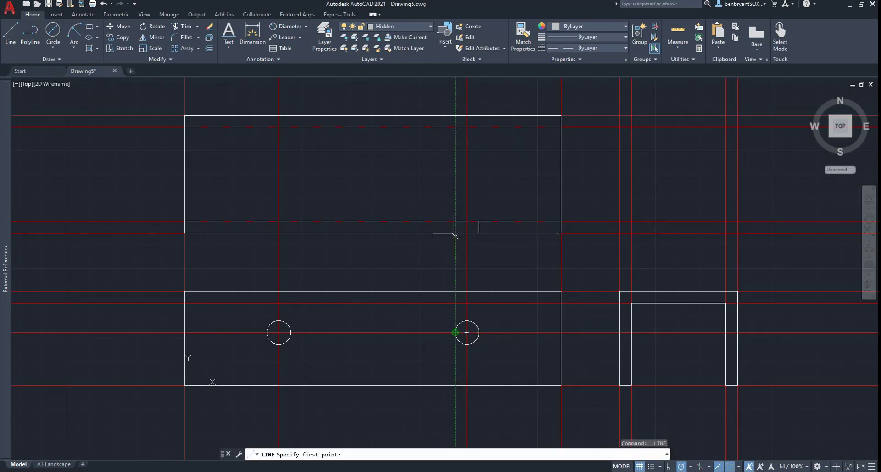
left_click(455, 221)
key("Return")
key("Return")
left_click(279, 333)
left_click(291, 221)
key("Return")
key("Return")
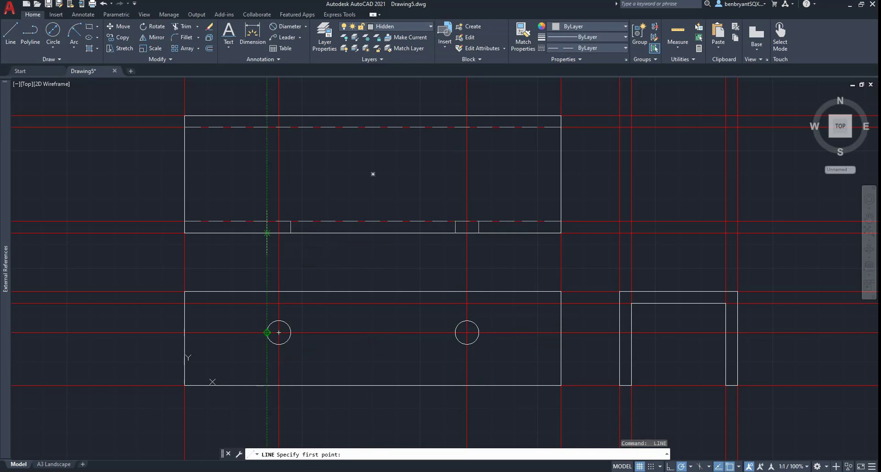
left_click(267, 233)
left_click(267, 221)
key("Escape")
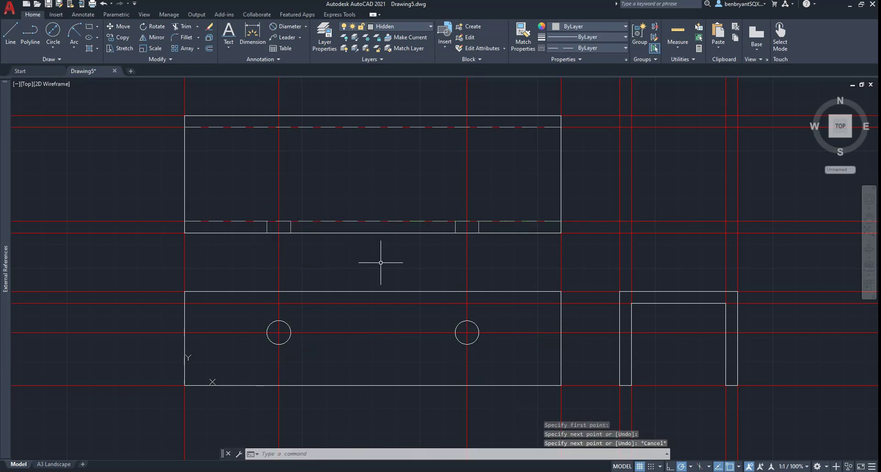
Start the OF offset command with a distance of 25.
type("of")
key("Return")
type("25")
key("Return")
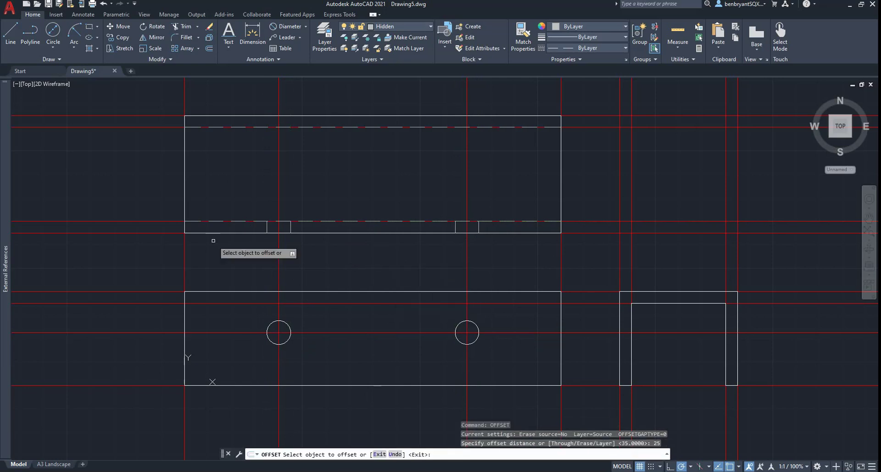
Offset a line 25 upward to serve as the mirror axis.
left_click(171, 233)
left_click(163, 194)
key("Escape")
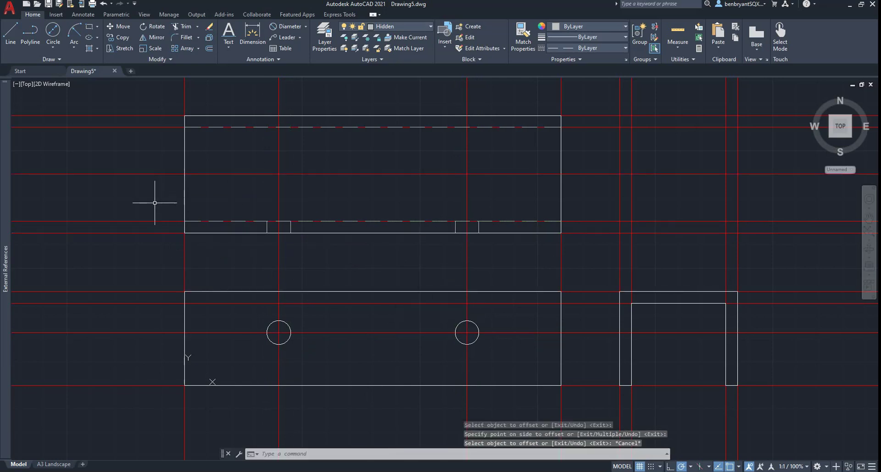
Mirror the four hole ticks about the axis onto the upper strip, keeping the originals.
key("Return")
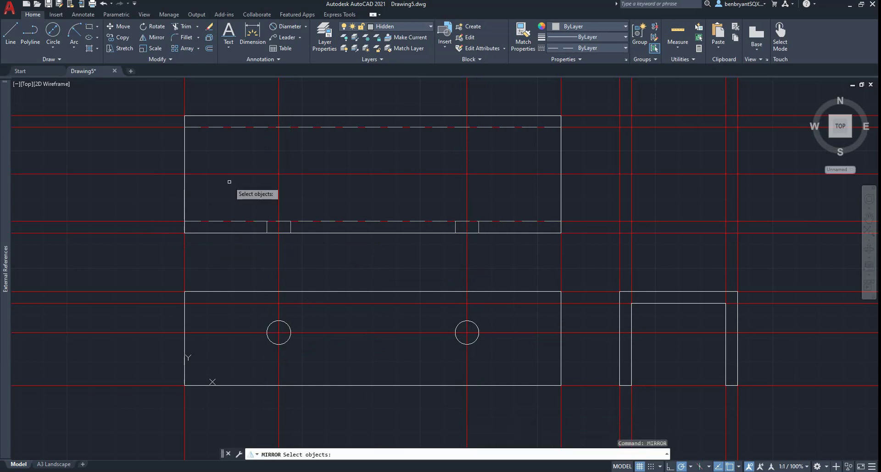
left_click(243, 191)
left_click(317, 236)
left_click(417, 191)
left_click(509, 252)
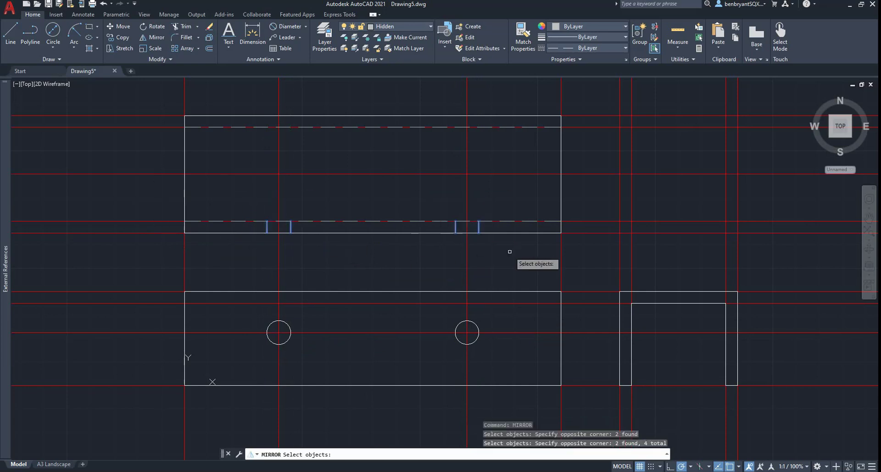
key("Return")
left_click(184, 174)
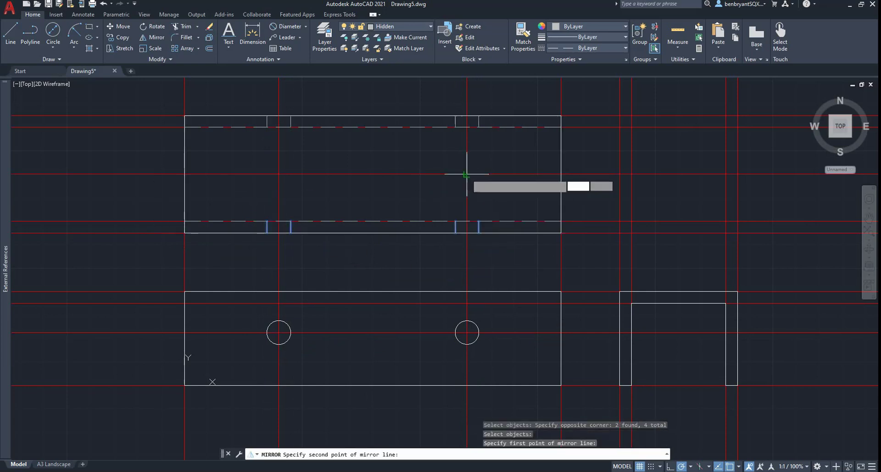
left_click(280, 174)
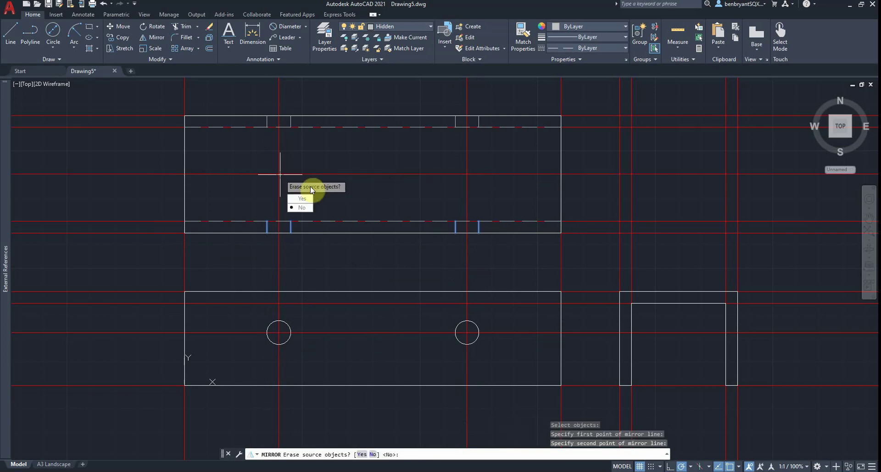
left_click(297, 207)
key("Escape")
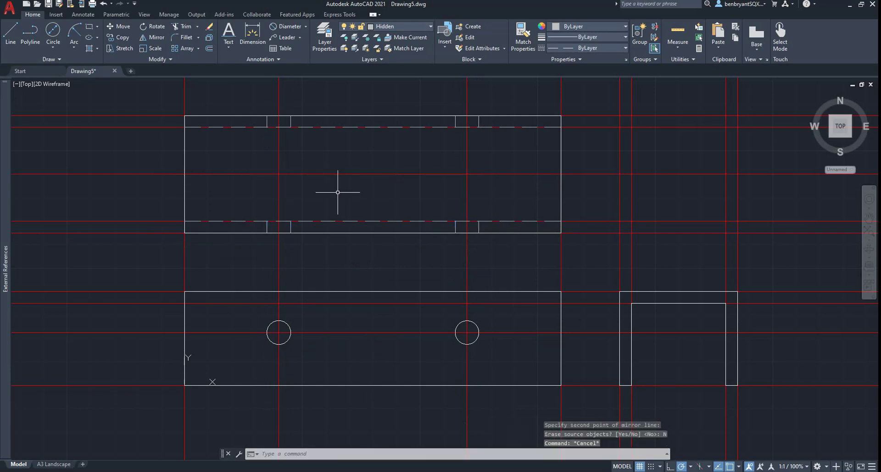
Set the linetype scale (LTS) to 0.5 and view the Day 12 reference PDF.
type("lts")
key("Return")
type("0")
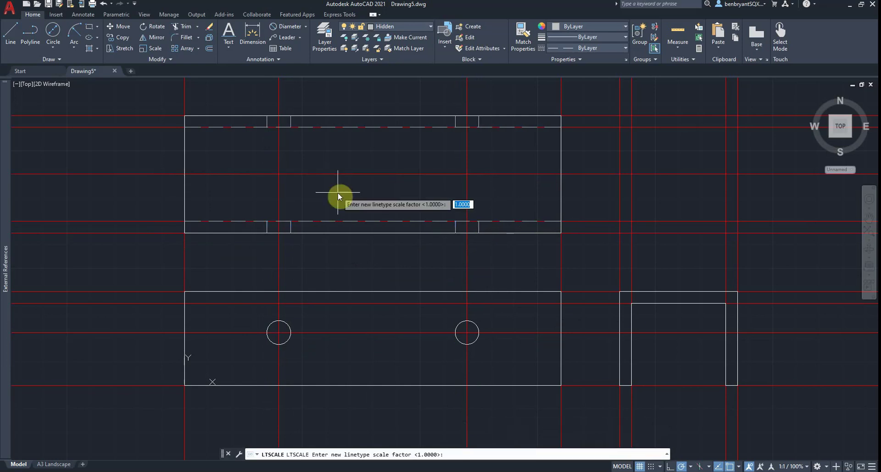
type(".5")
key("Return")
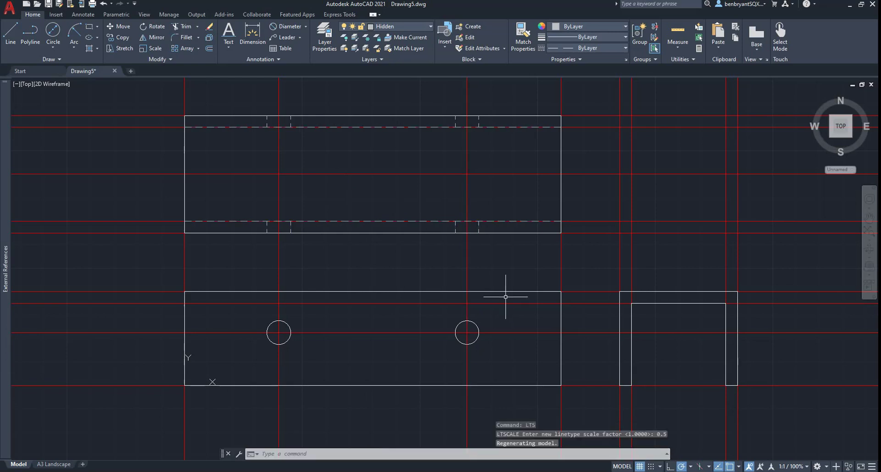
key("alt+Tab")
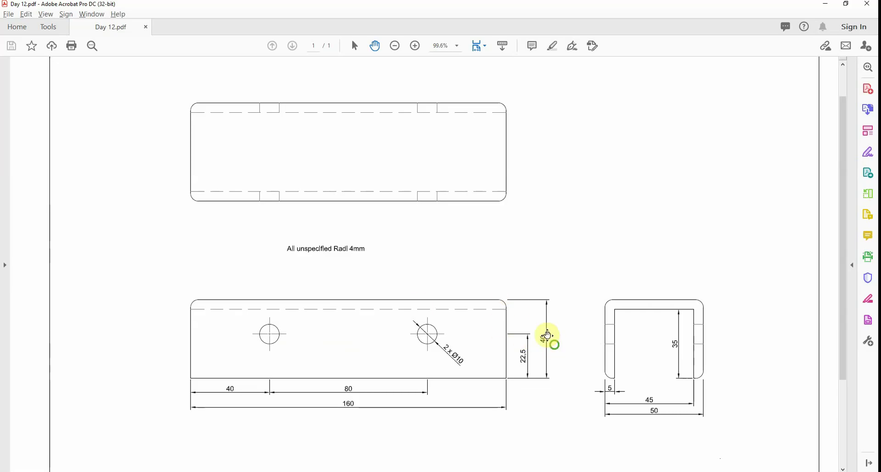
scroll(555, 347, "up", 2)
scroll(549, 343, "down", 1)
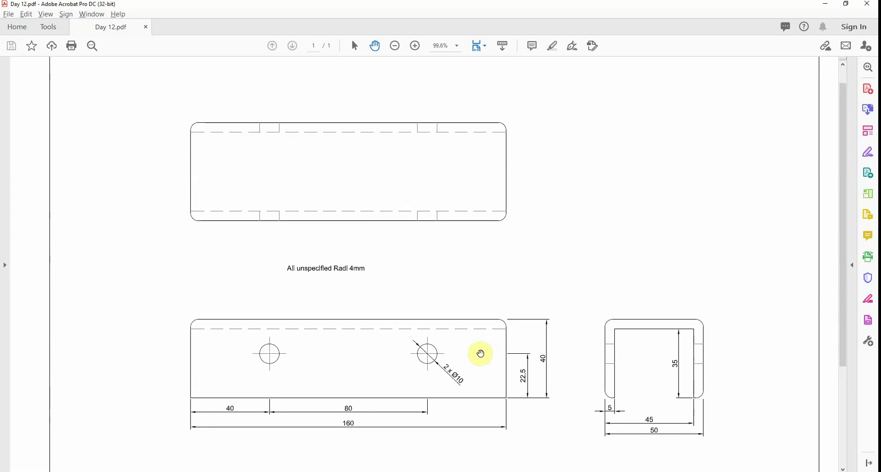
Draw two horizontal hidden lines across the side view level with the hole edges.
key("alt+Tab")
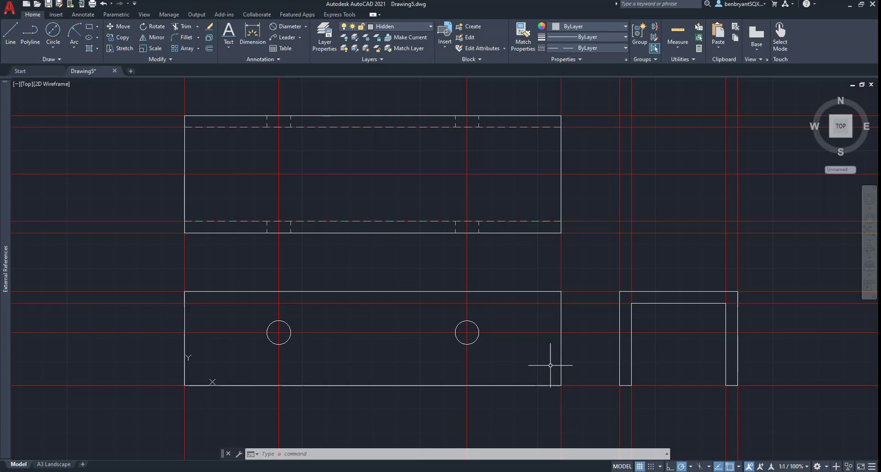
left_click(10, 37)
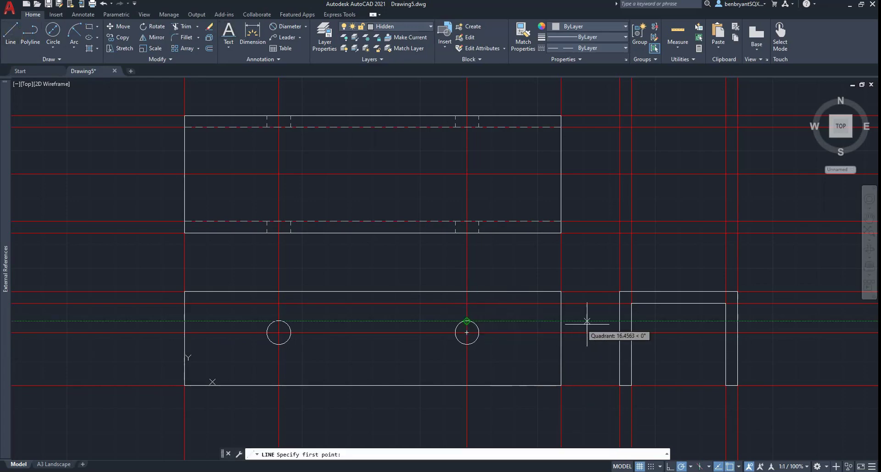
left_click(619, 321)
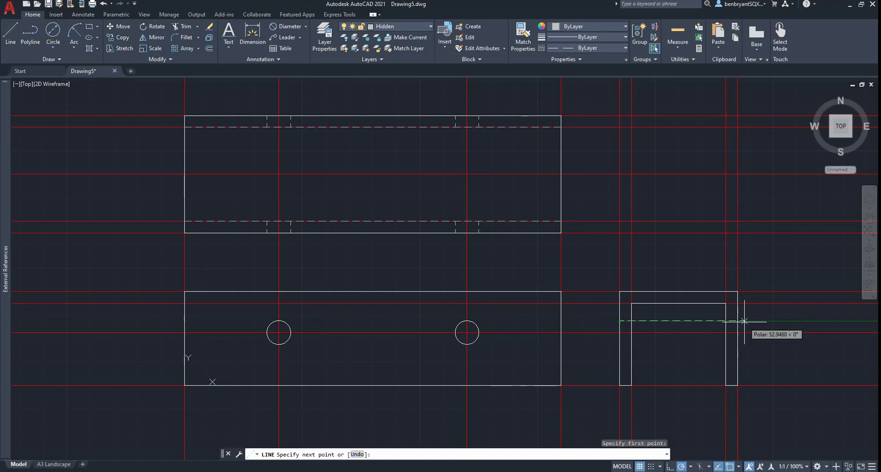
left_click(737, 321)
key("Return")
key("Return")
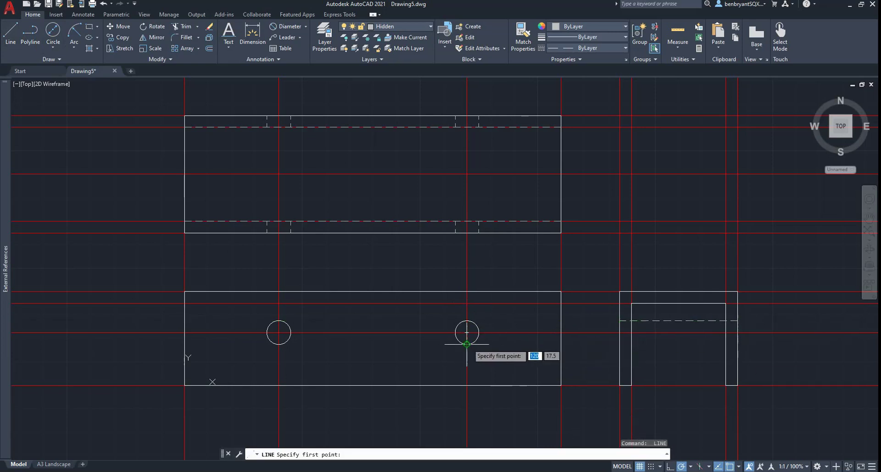
left_click(619, 345)
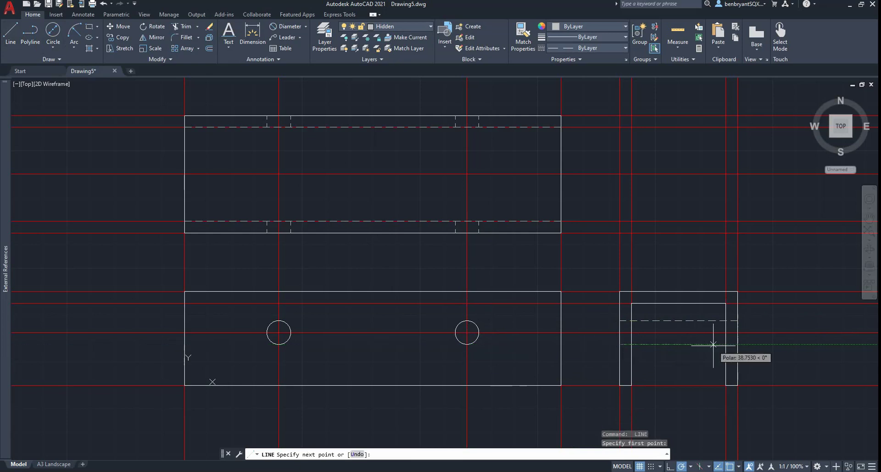
left_click(736, 345)
key("Escape")
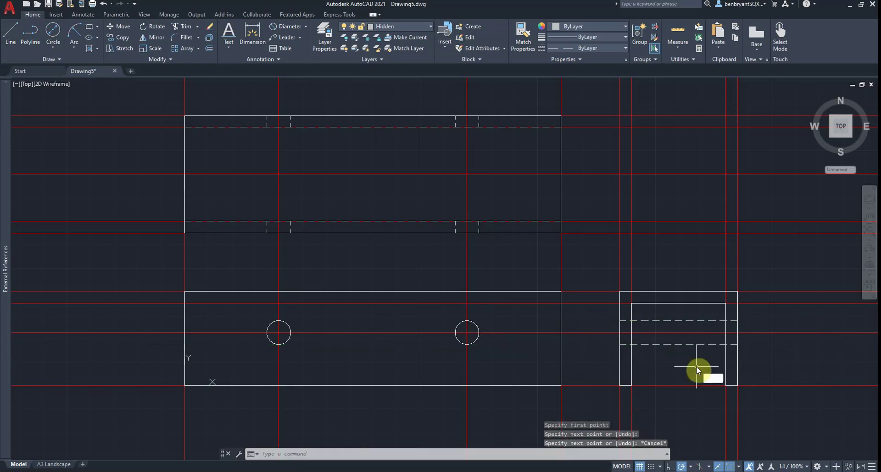
Trim both dashed lines inside the side view, then compare with the reference PDF.
type("tr")
key("space")
left_click(691, 344)
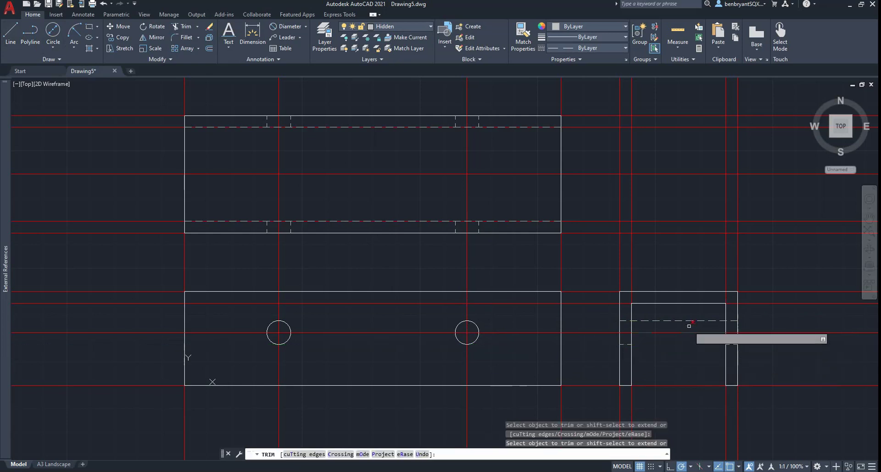
left_click(688, 320)
key("Escape")
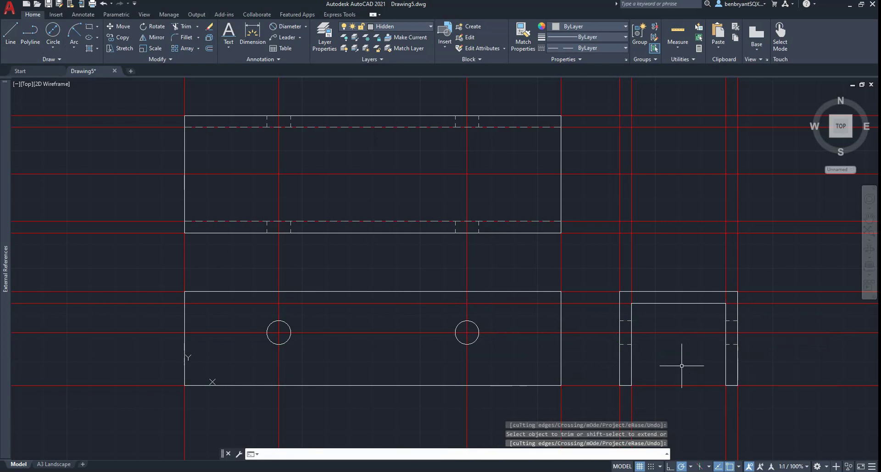
key("alt+Tab")
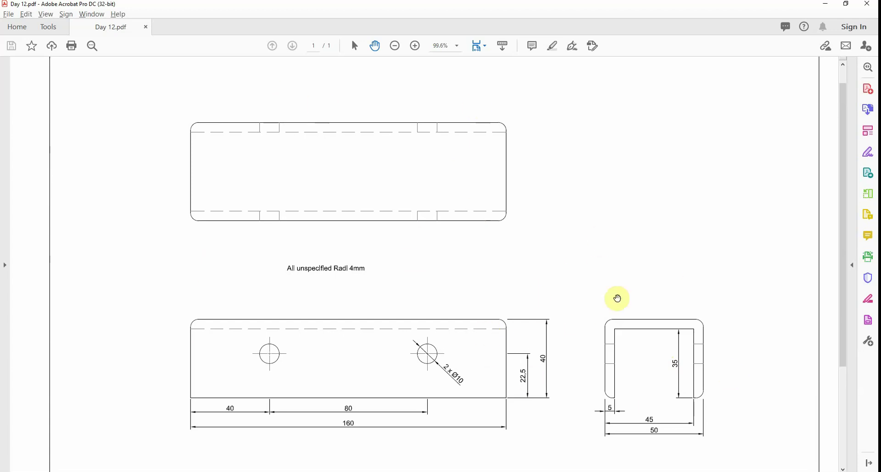
key("alt+Tab")
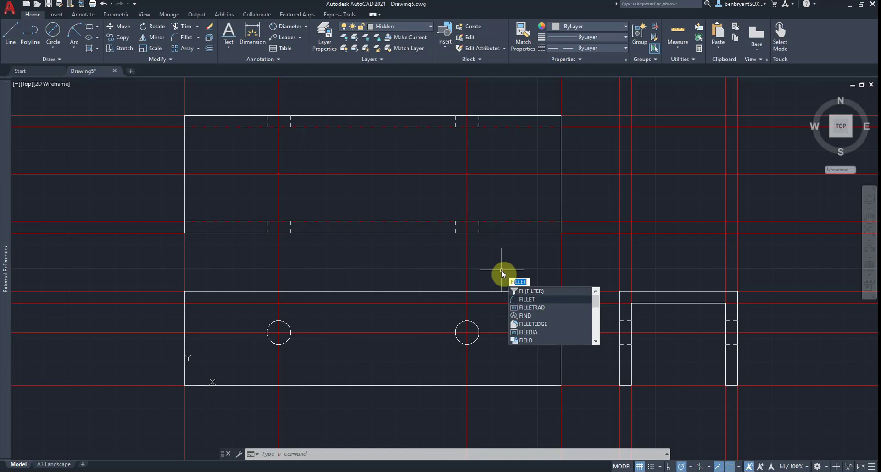
Start FILLET with radius 4 in Multiple mode.
key("Return")
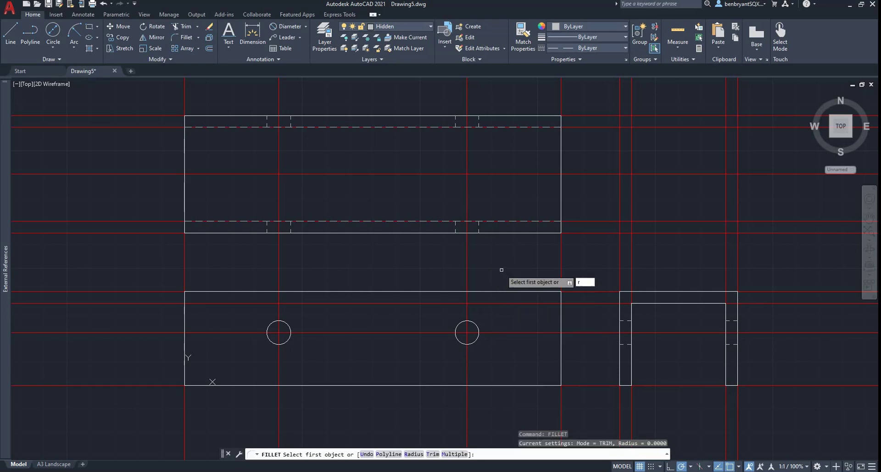
key("Return")
type("4")
key("Return")
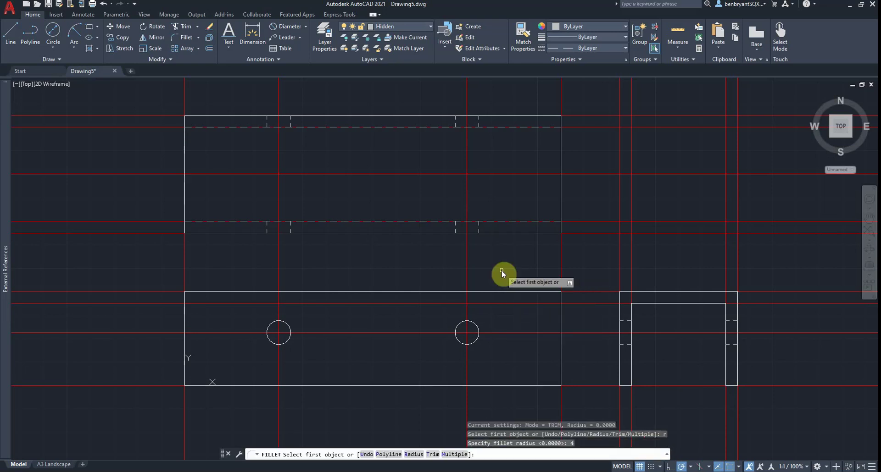
type("m")
key("Return")
Round all four corners of the top view with 4 mm fillets.
scroll(284, 209, "down", 2)
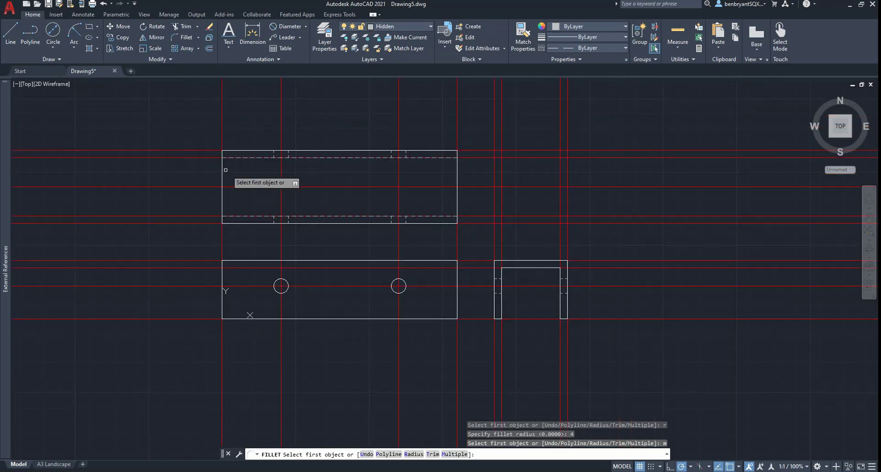
left_click(221, 163)
left_click(226, 152)
scroll(307, 174, "up", 2)
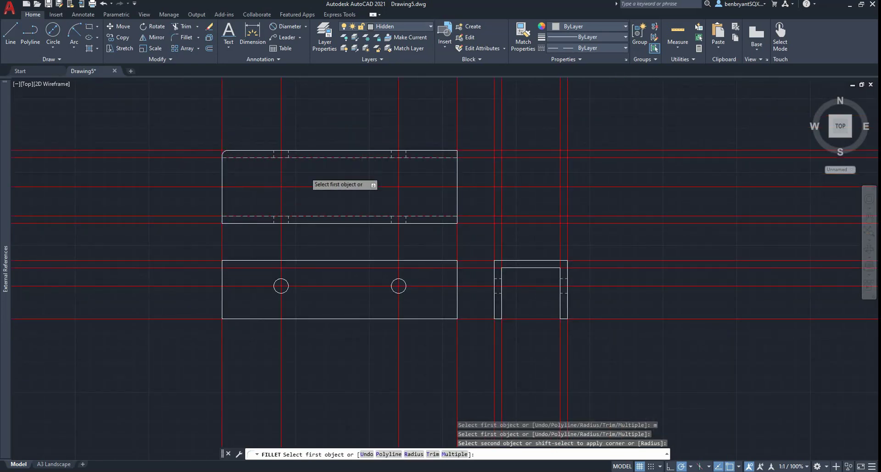
left_click(188, 254)
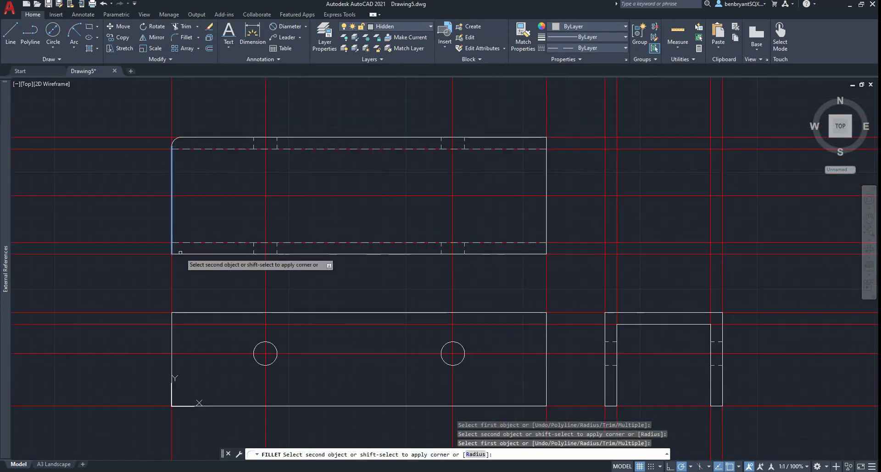
left_click(172, 250)
left_click(523, 255)
left_click(546, 237)
left_click(527, 138)
left_click(545, 168)
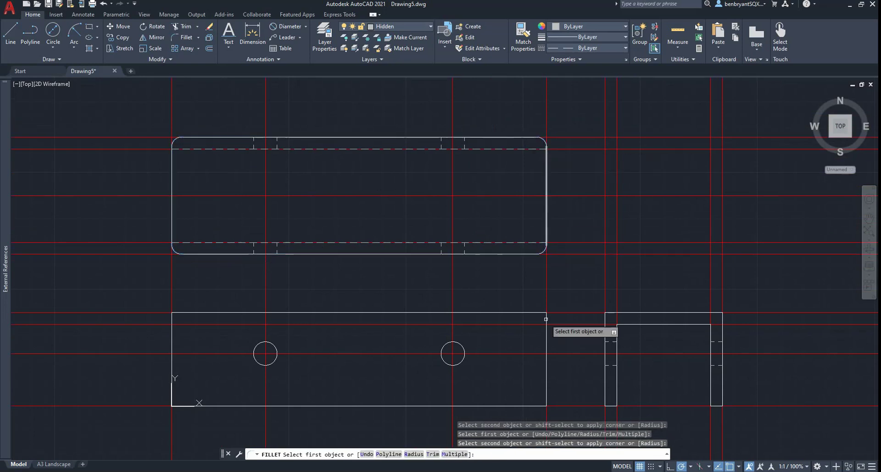
Round the front view's top-right and top-left corners, then pick the side view's left edge.
left_click(545, 337)
left_click(532, 313)
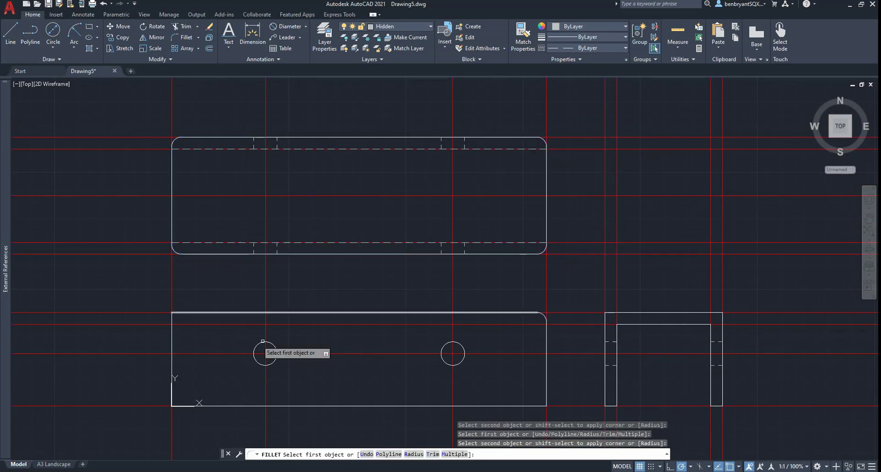
left_click(172, 341)
left_click(188, 313)
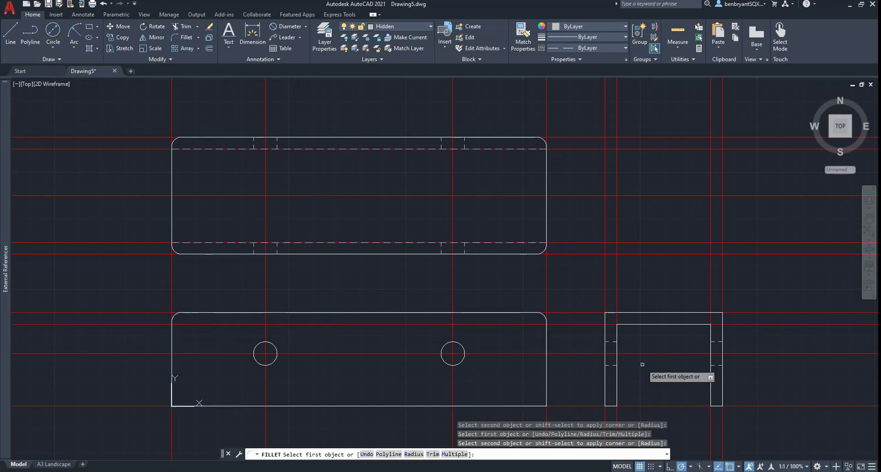
key("alt+Tab")
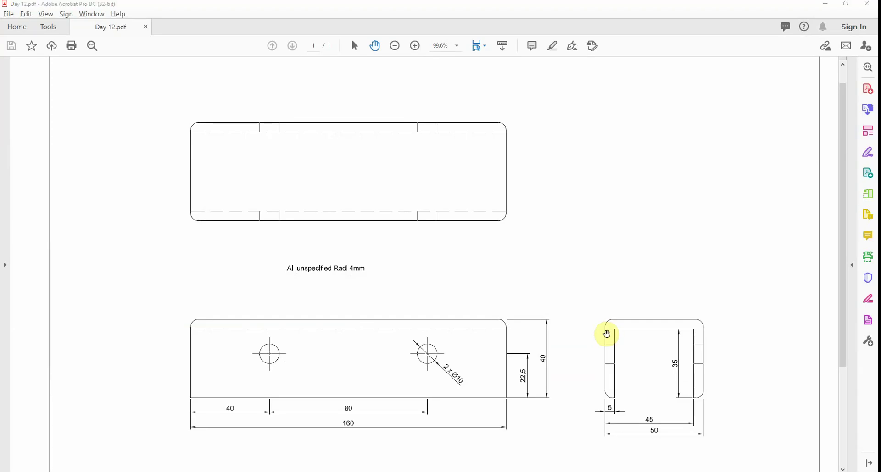
key("alt+Tab")
left_click(605, 338)
Fillet the side view's top-left, top-right, bottom-right and bottom-left corners.
left_click(628, 313)
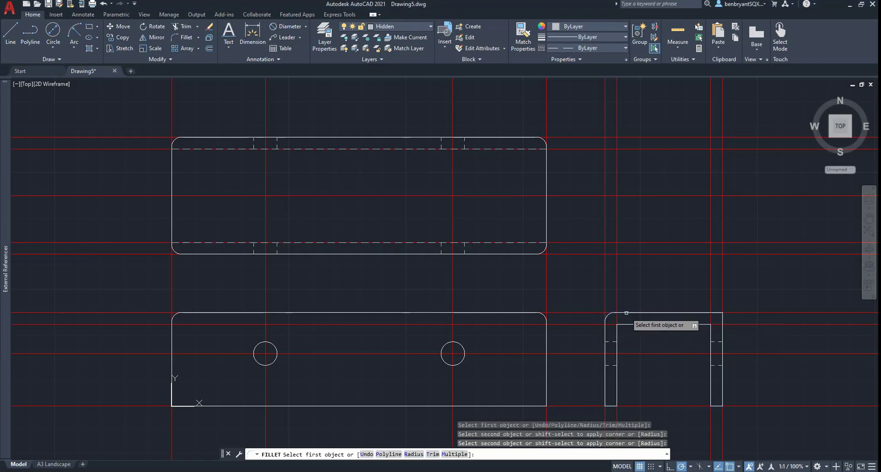
left_click(702, 318)
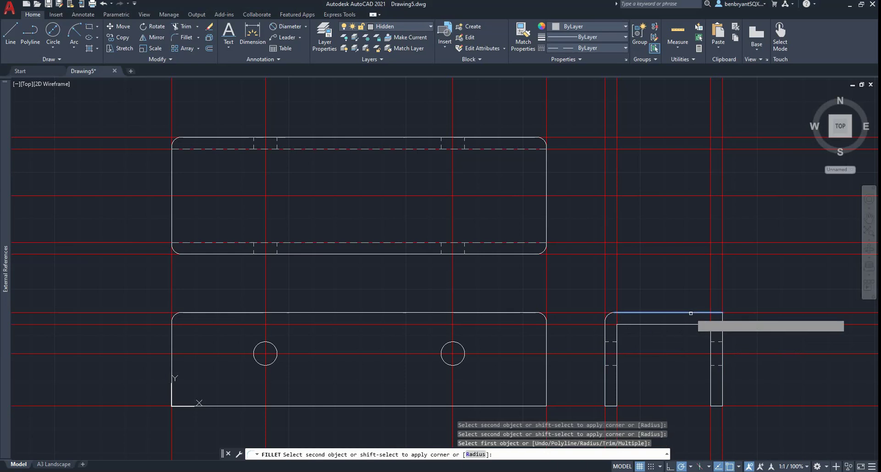
left_click(721, 336)
left_click(722, 398)
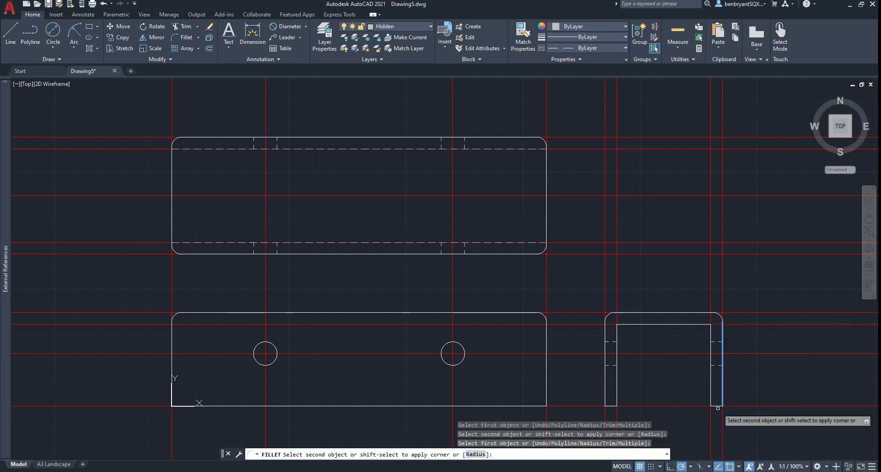
left_click(717, 406)
left_click(610, 406)
left_click(604, 393)
Compare the filleted views with the reference PDF and end the fillet command.
key("alt+Tab")
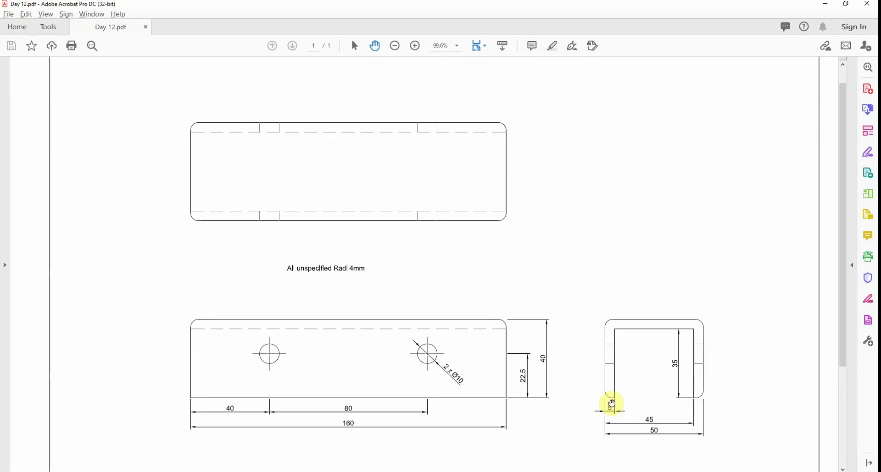
key("alt+Tab")
key("alt+Tab")
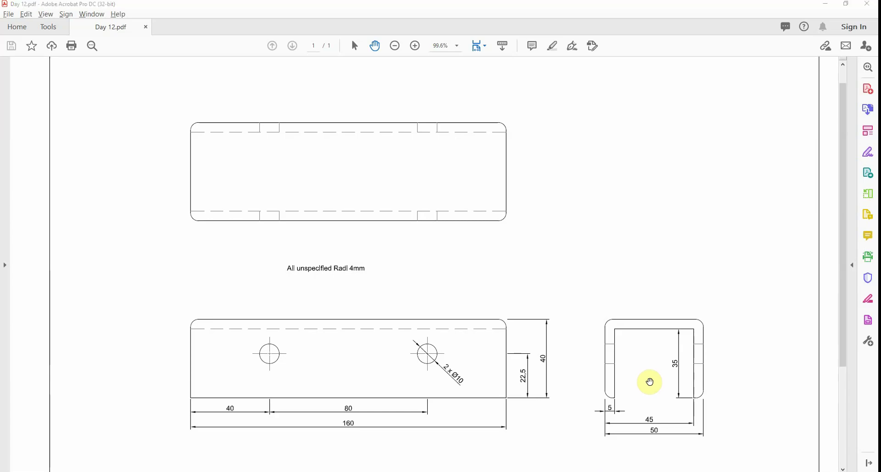
key("alt+Tab")
key("Escape")
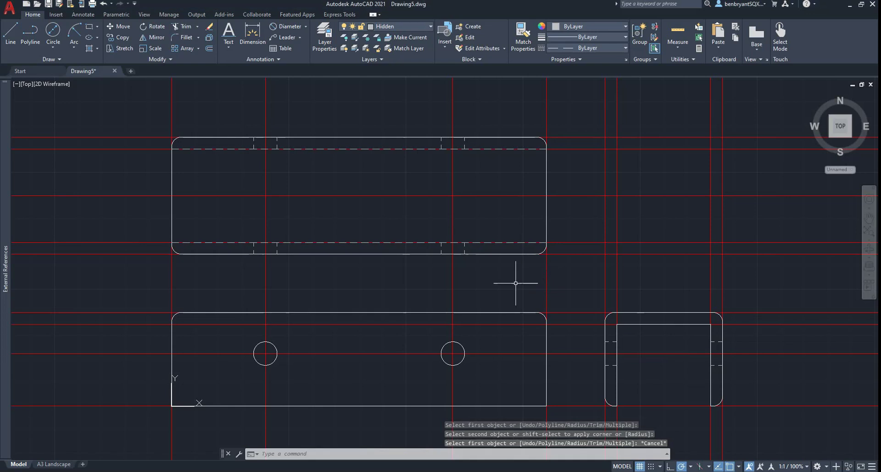
On the Dims layer, dimension the front view's left hole as 2 x Ø10.
left_click(402, 27)
left_click(400, 73)
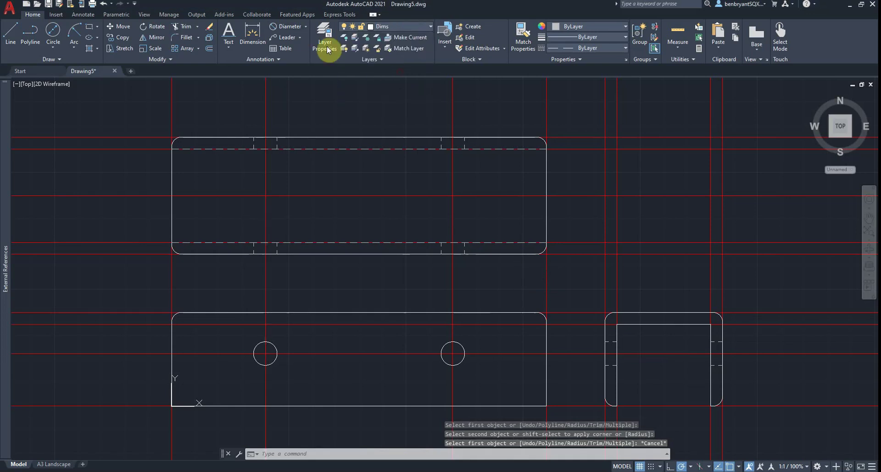
left_click(303, 27)
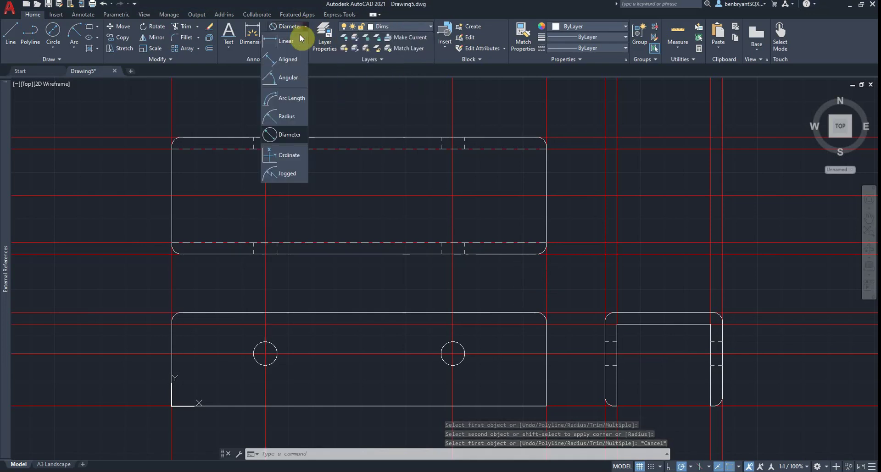
left_click(277, 136)
left_click(273, 349)
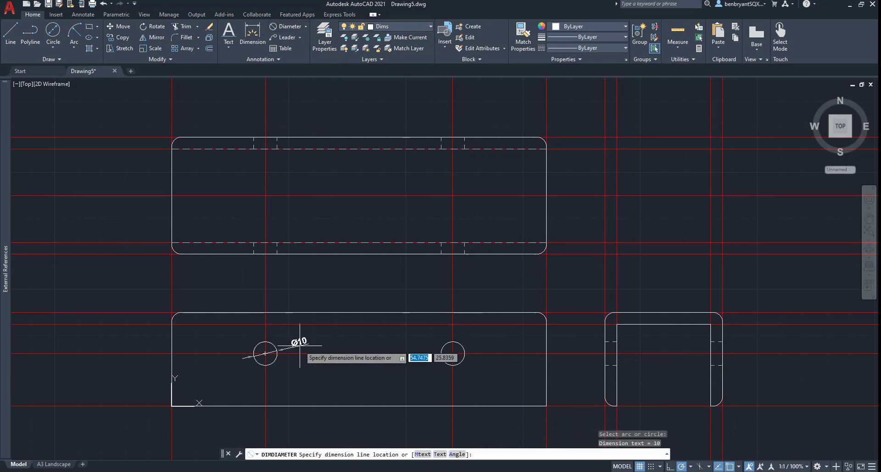
left_click(287, 343)
left_click(291, 338)
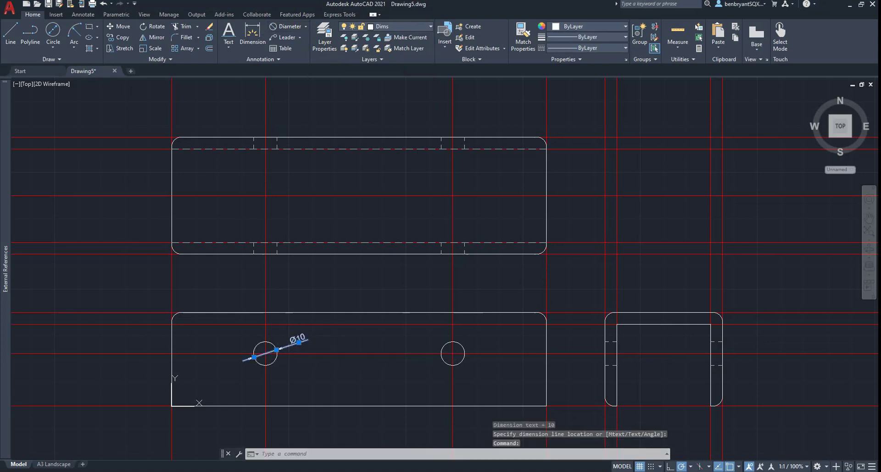
double_click(295, 339)
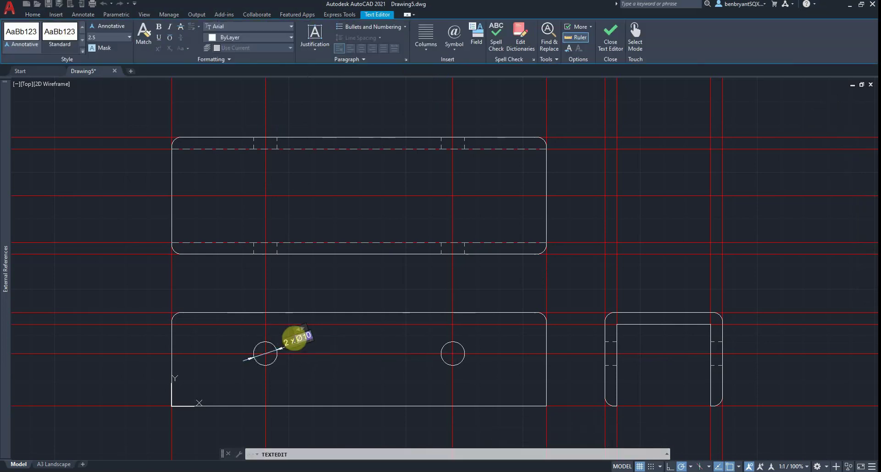
left_click(605, 41)
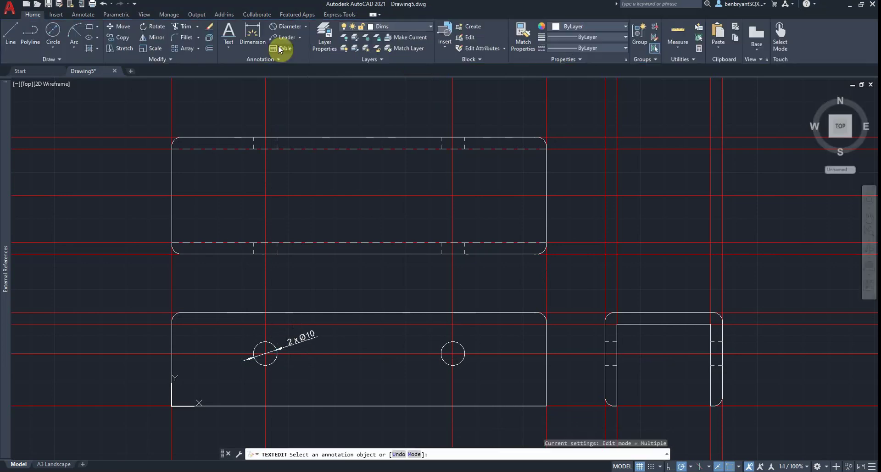
Begin a linear dimension from the front view's lower-left corner to the left hole's centreline.
left_click(306, 30)
left_click(294, 67)
left_click(171, 406)
middle_click_drag(172, 406, 201, 324)
left_click(293, 323)
Place the 40 dimension, then add the 160 overall length dimension below it.
left_click(293, 344)
key("Return")
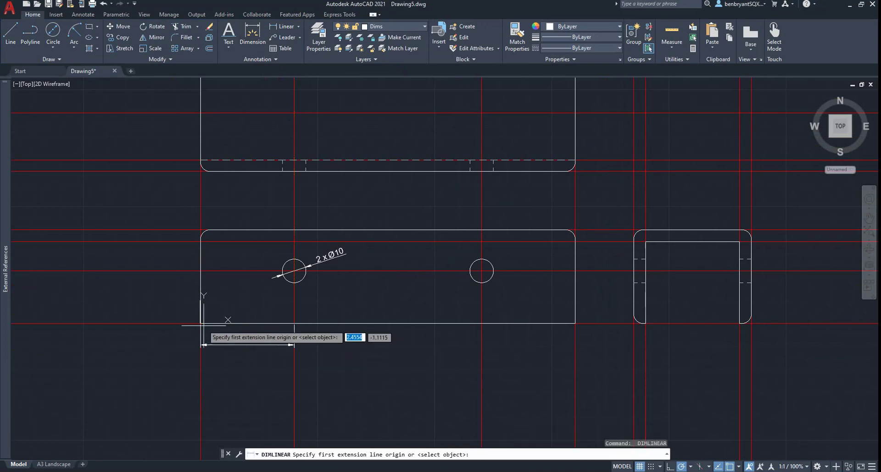
left_click(200, 324)
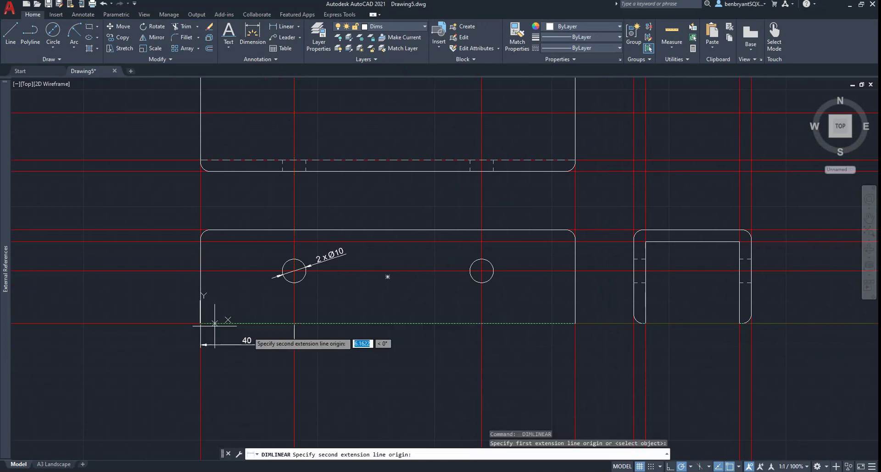
left_click(575, 324)
left_click(566, 365)
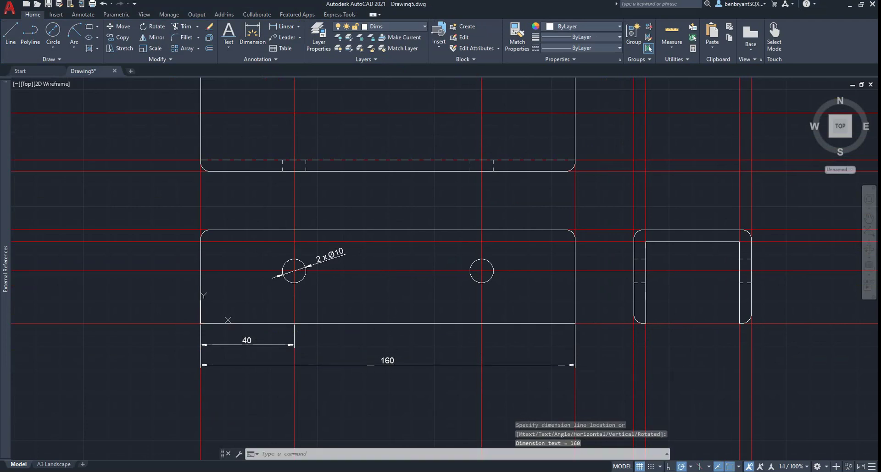
Add the 80 hole-spacing dimension in line with the 40.
key("Return")
left_click(294, 325)
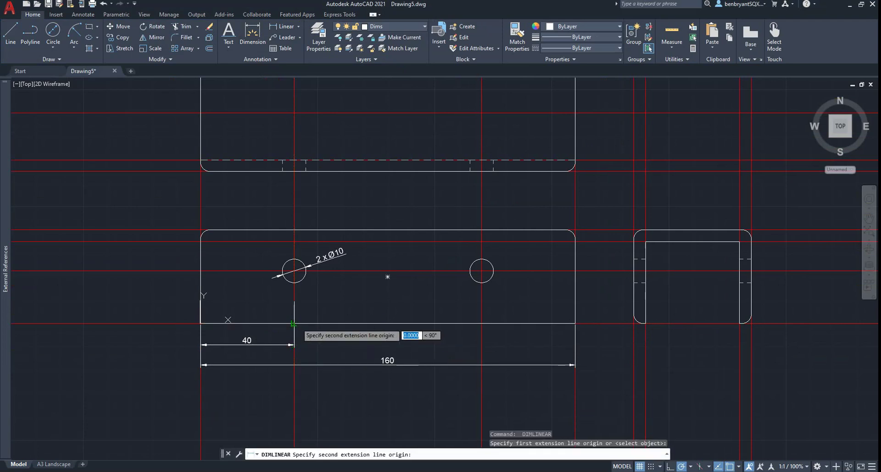
left_click(481, 324)
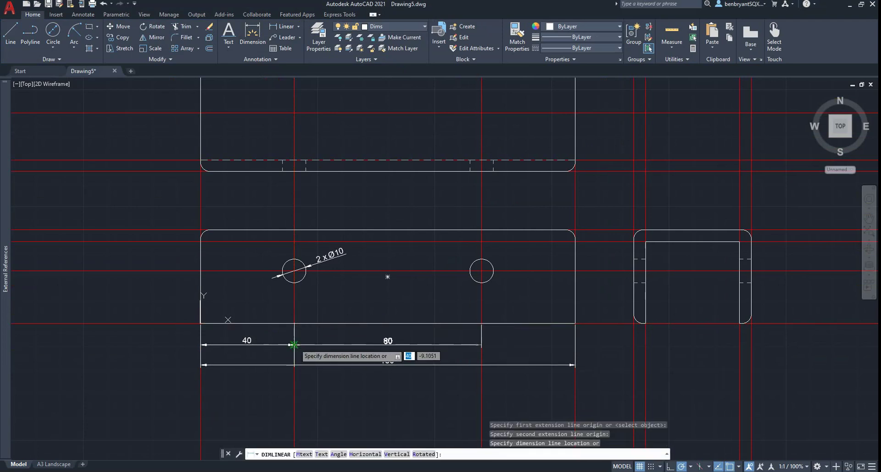
left_click(296, 345)
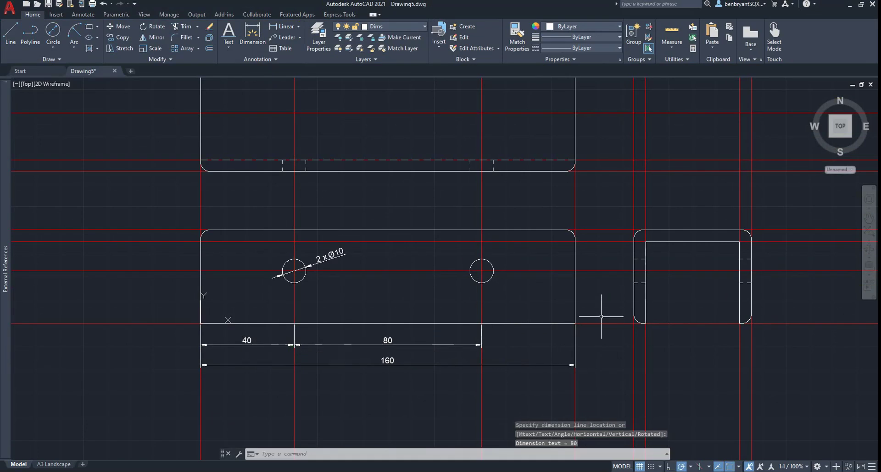
Dimension the top view's 50 width and move it clear of the view's right side.
middle_click_drag(553, 253, 523, 318)
key("Return")
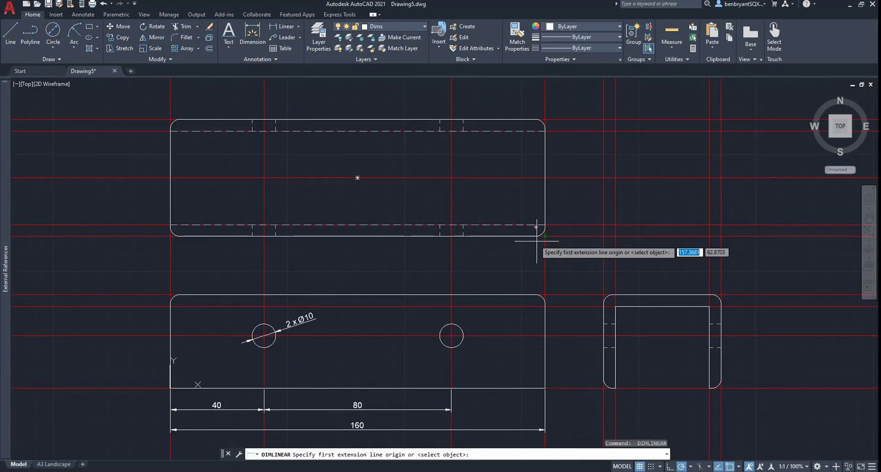
left_click(536, 237)
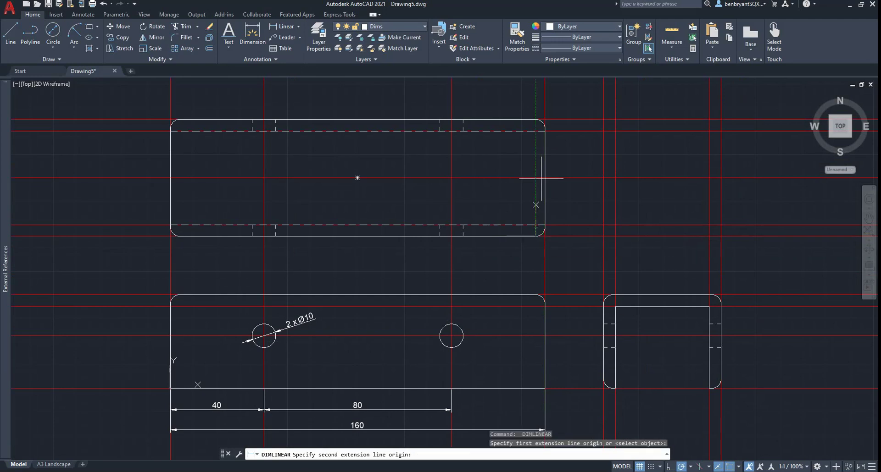
left_click(535, 120)
left_click(537, 138)
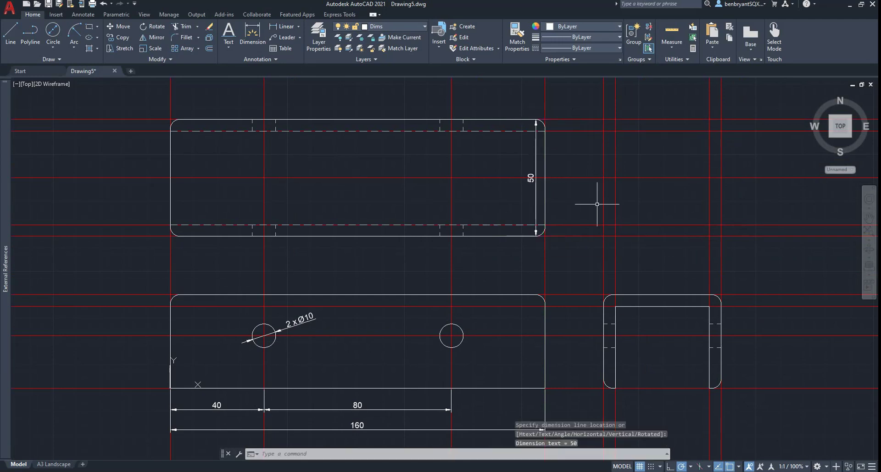
left_click(535, 175)
left_click(535, 177)
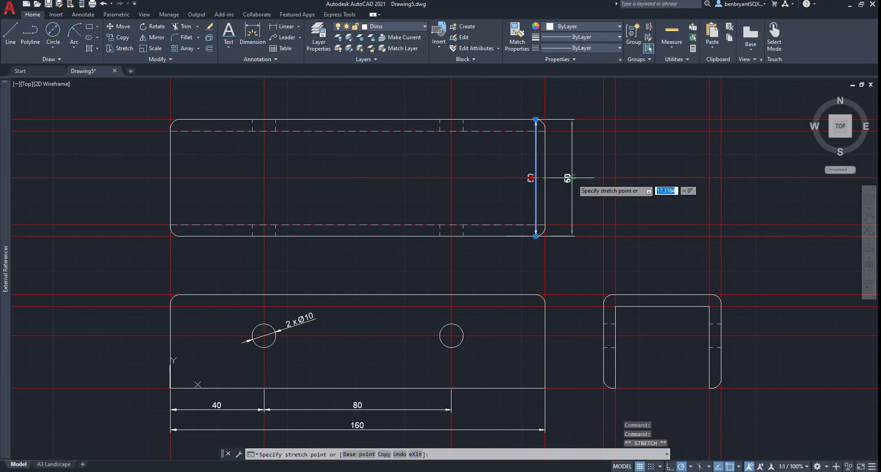
left_click(593, 235)
key("Return")
Add the vertical 35 inner-height dimension to the side view.
scroll(590, 358, "down", 3)
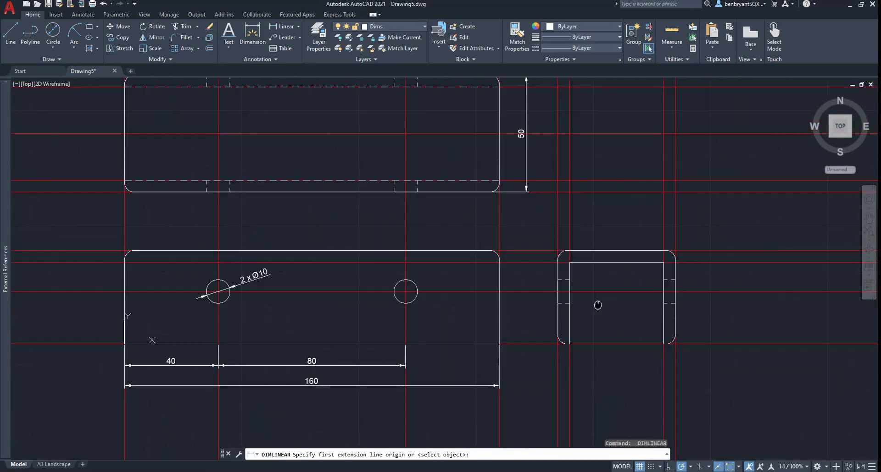
scroll(588, 298, "up", 4)
left_click(604, 316)
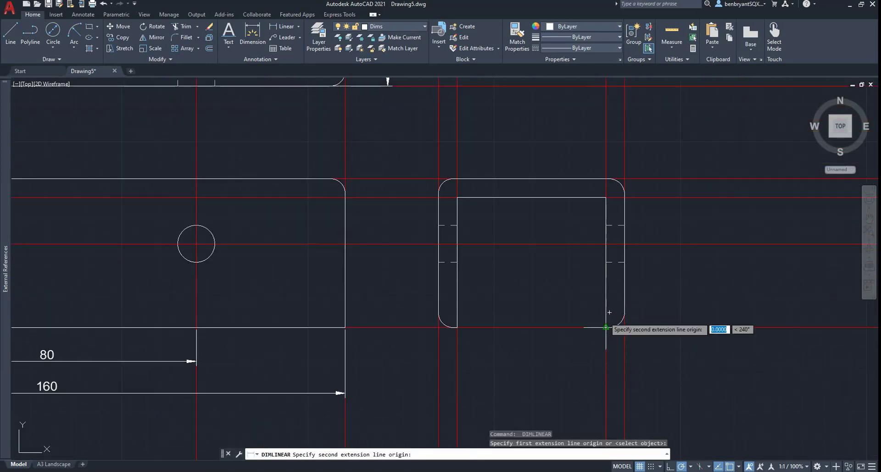
left_click(602, 199)
left_click(593, 202)
key("Return")
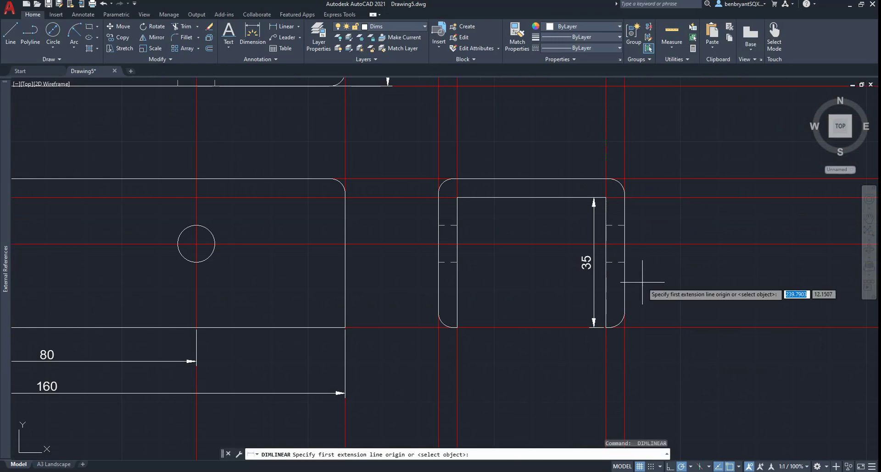
Add the horizontal 5 wall-thickness dimension below the side view and compare with the reference PDF.
left_click(456, 328)
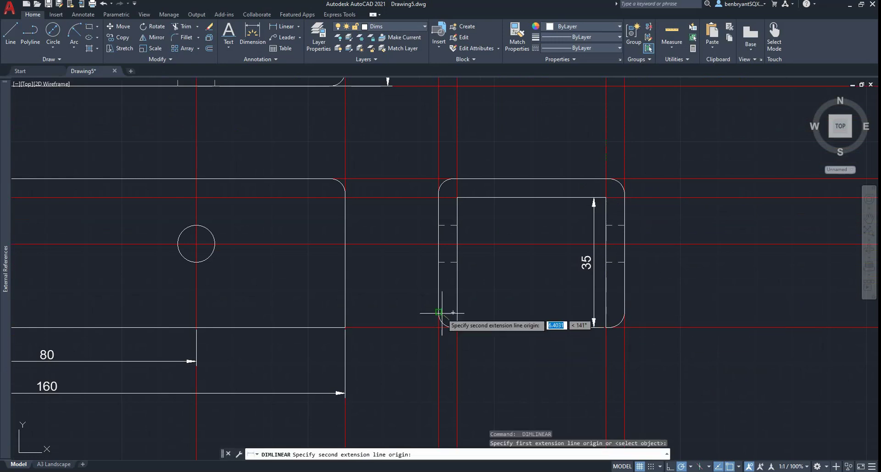
left_click(439, 313)
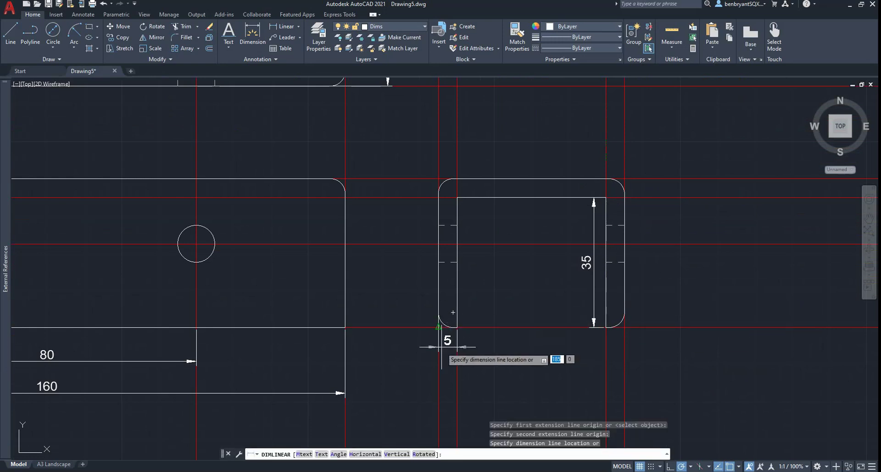
left_click(445, 349)
key("alt+Tab")
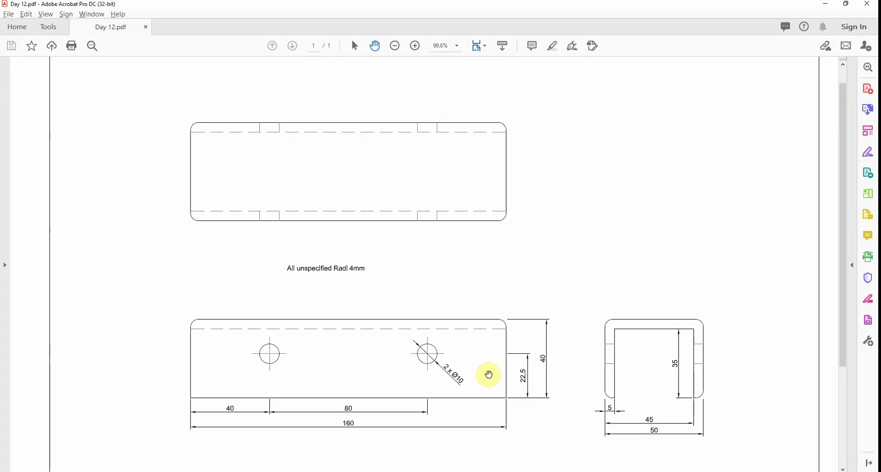
key("alt+Tab")
Dimension the side view's 40 inner width beside the 5, then check it against the reference PDF.
key("Return")
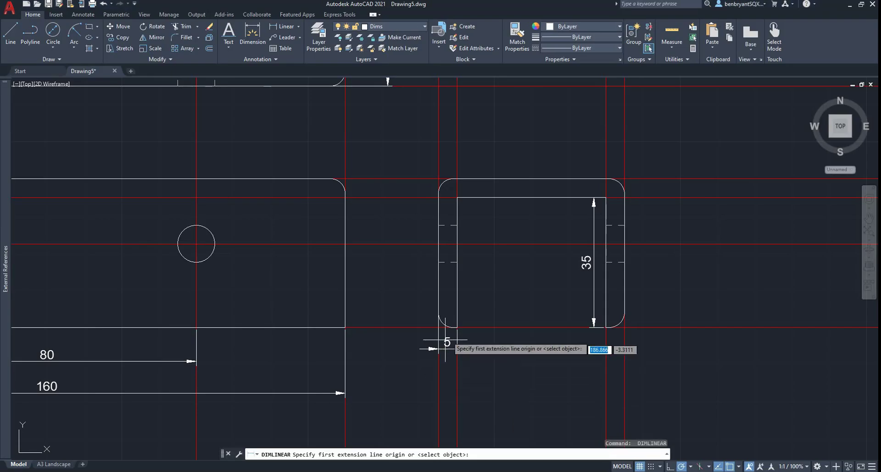
left_click(457, 327)
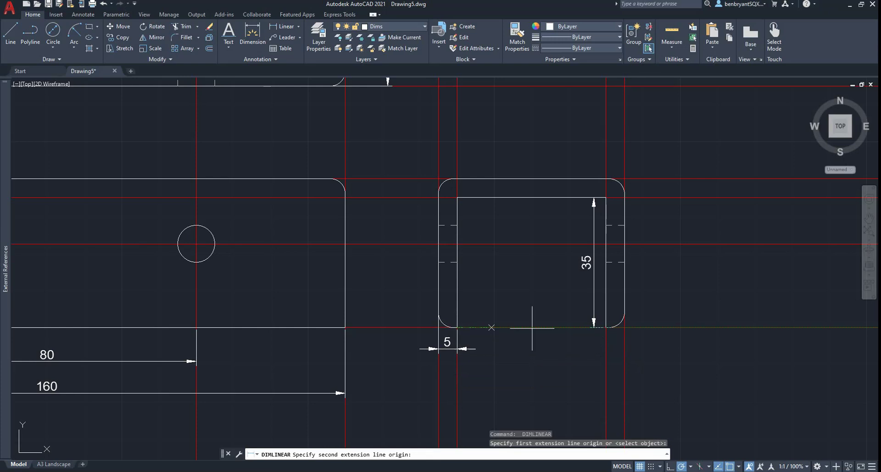
left_click(605, 327)
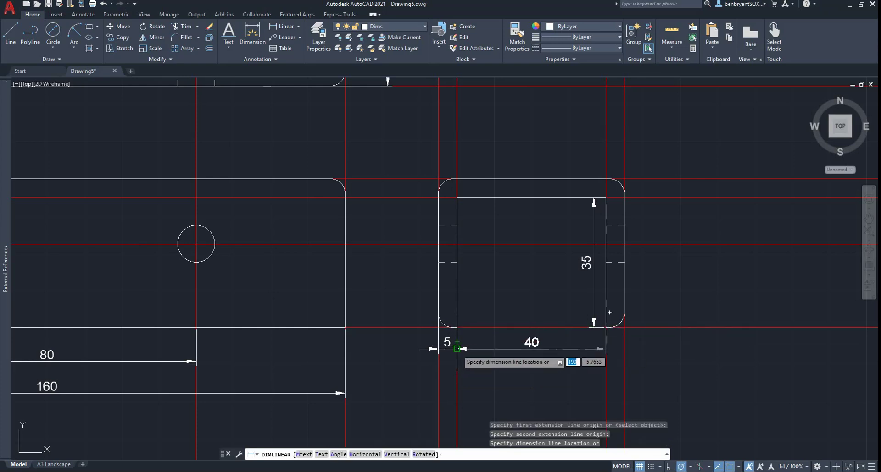
left_click(457, 349)
scroll(549, 372, "down", 2)
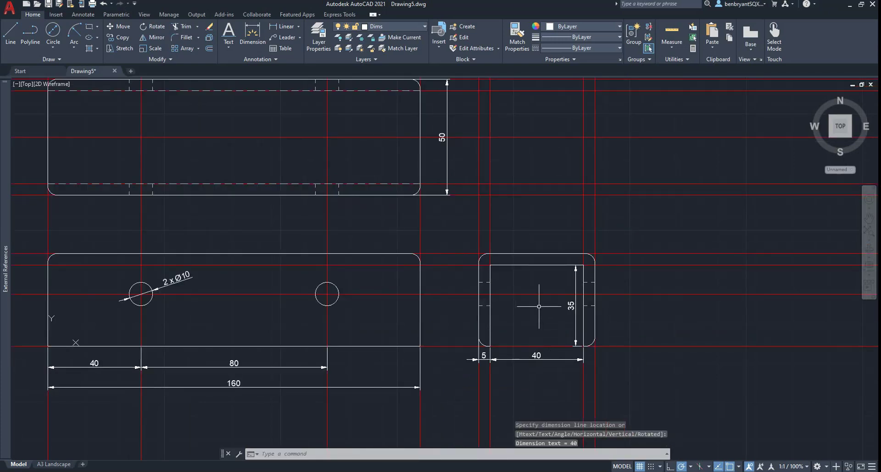
middle_click_drag(538, 308, 545, 322)
scroll(477, 319, "down", 2)
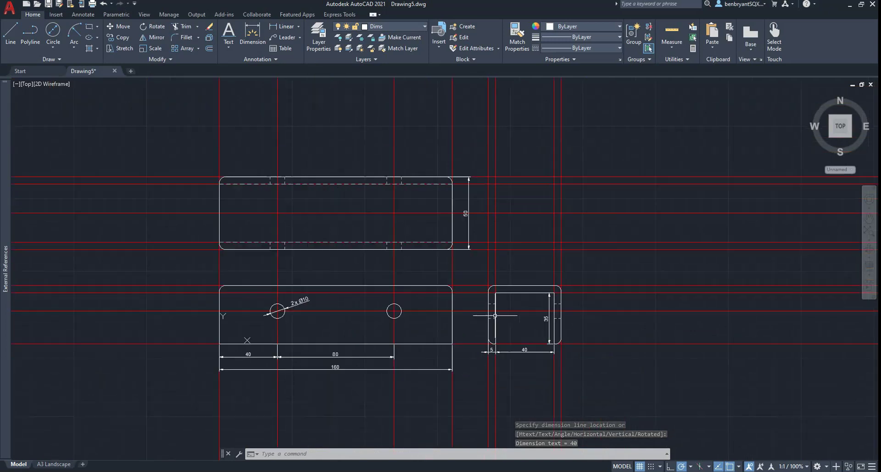
middle_click_drag(444, 294, 470, 280)
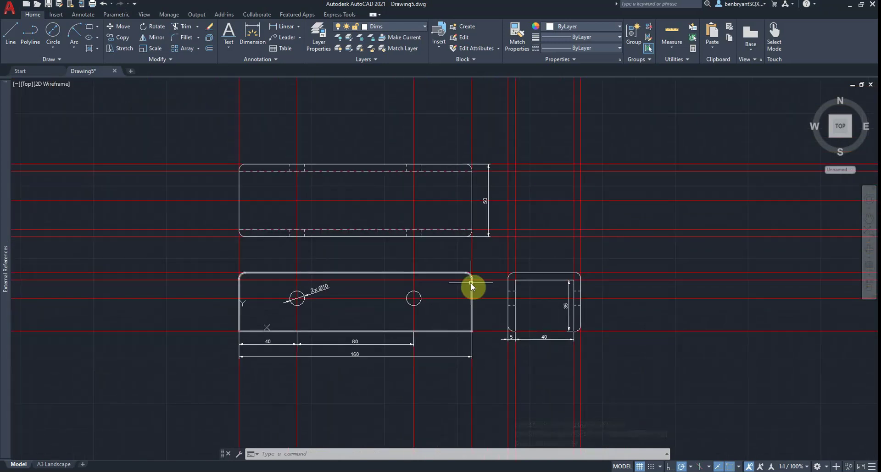
key("alt+Tab")
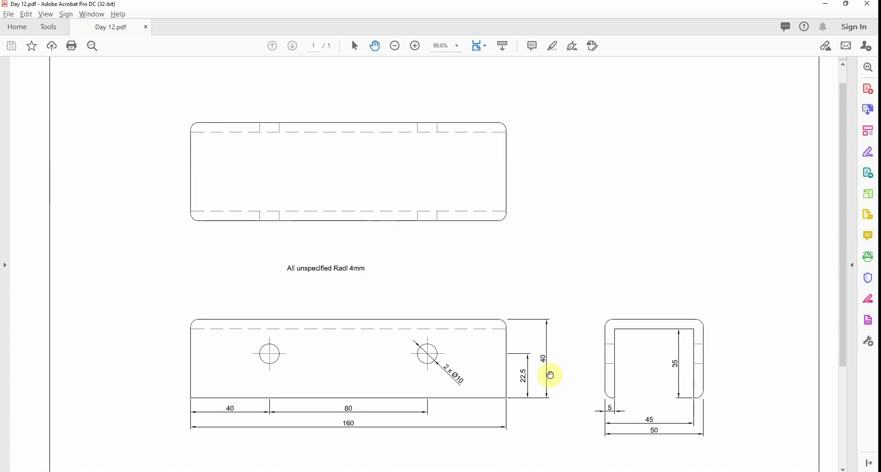
key("alt+Tab")
Add the 22.5 hole-height dimension at the front view's right end.
key("Return")
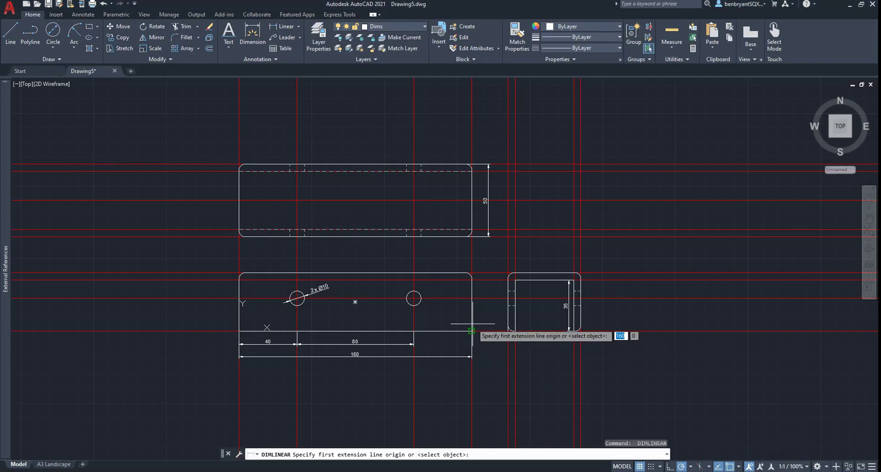
left_click(471, 330)
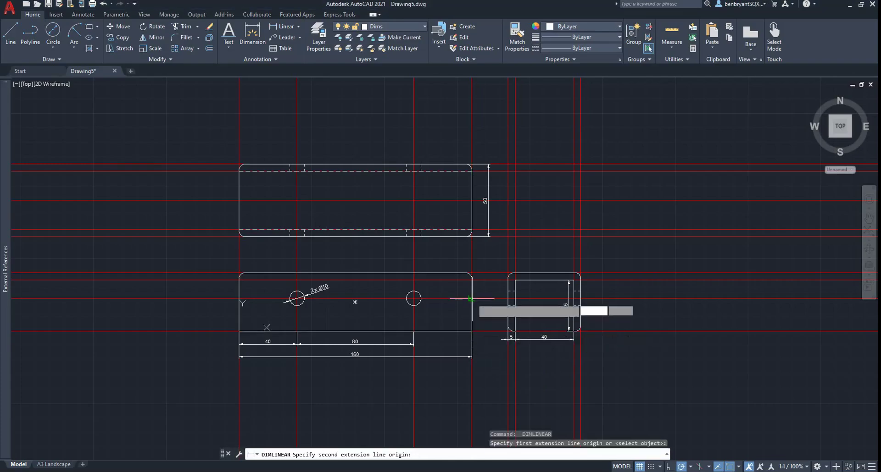
left_click(472, 299)
left_click(472, 307)
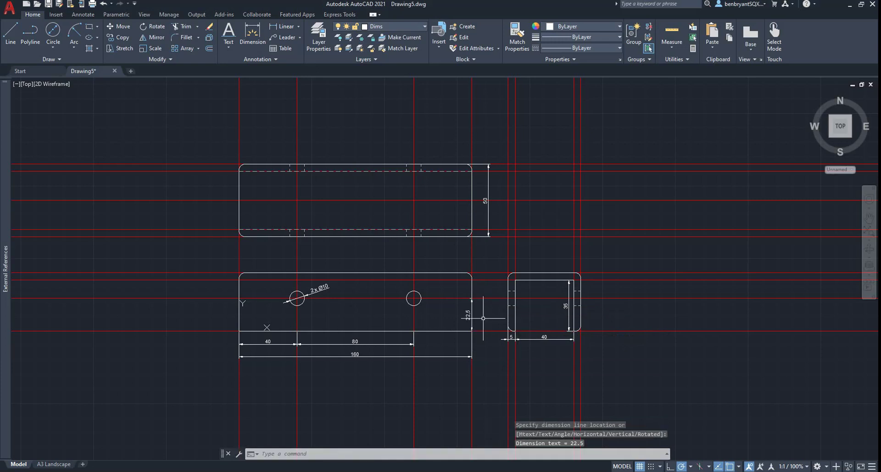
left_click(468, 315)
left_click(468, 315)
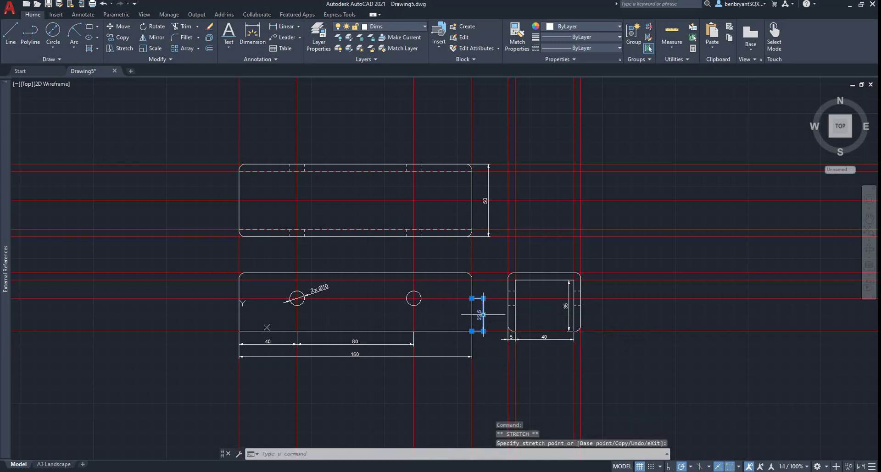
Add the 40 overall-height dimension to the side view and move it further right.
key("Return")
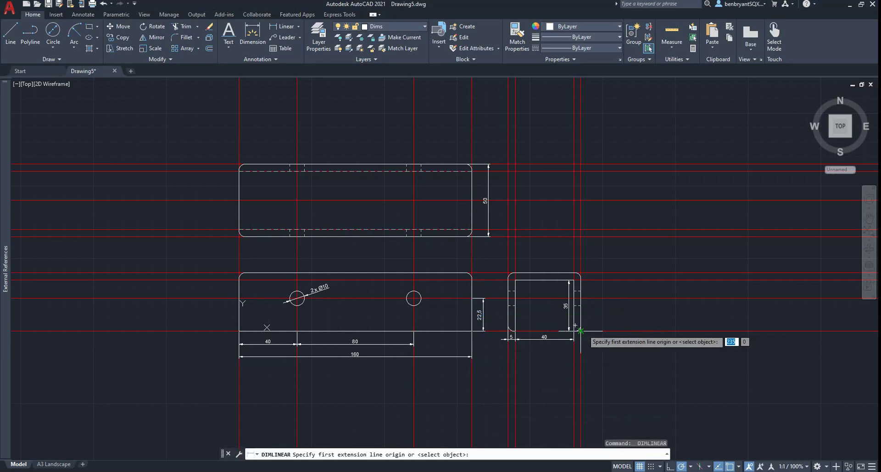
left_click(581, 331)
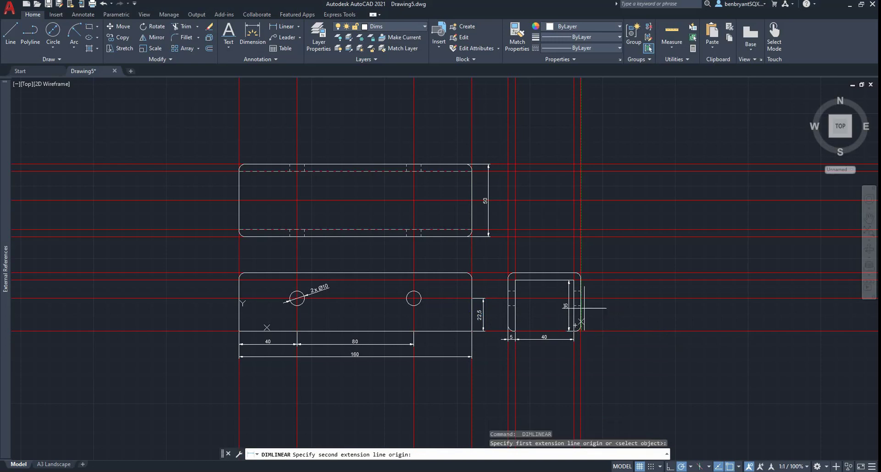
left_click(579, 274)
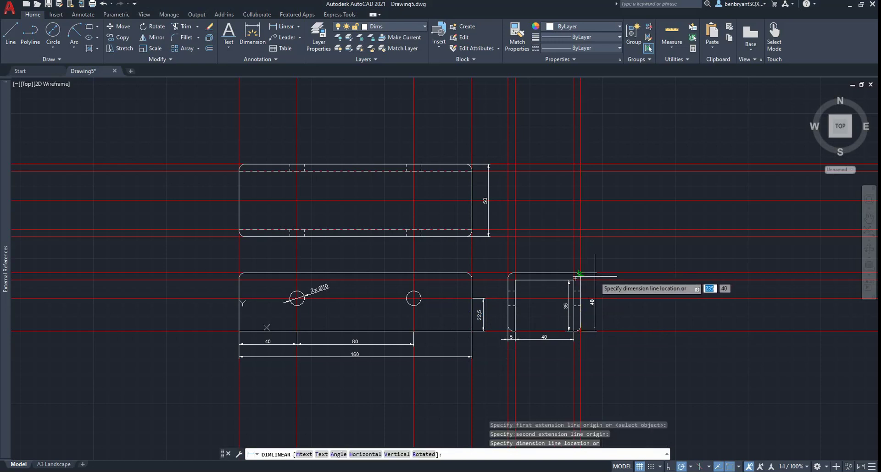
left_click(582, 299)
scroll(586, 301, "up", 4)
left_click(562, 305)
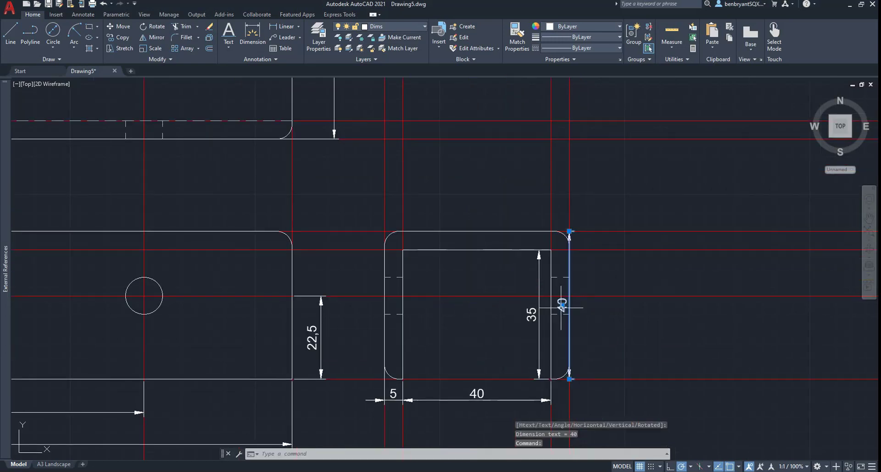
left_click(562, 305)
left_click(601, 305)
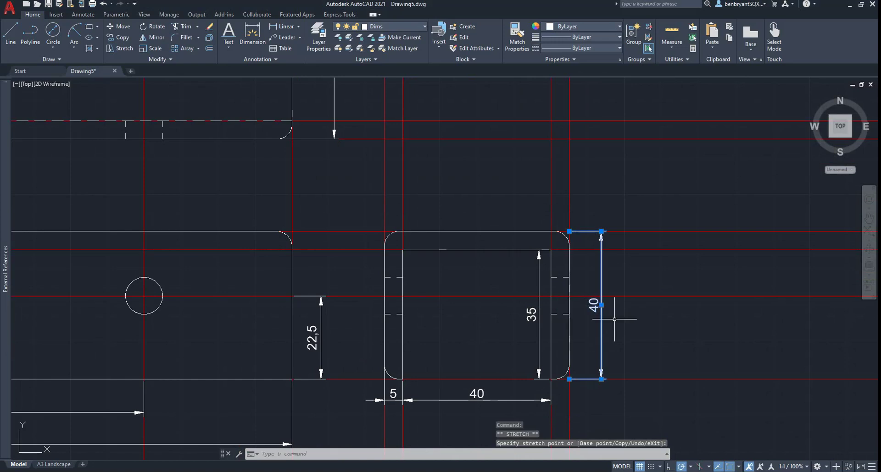
key("Escape")
scroll(624, 339, "down", 2)
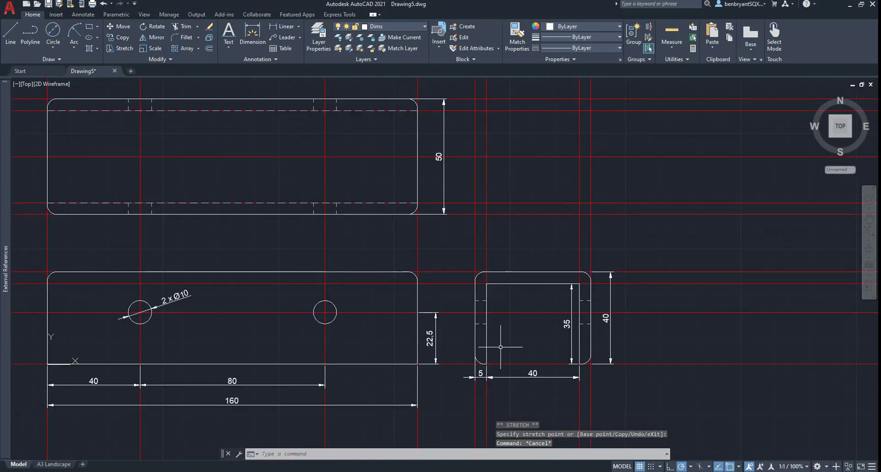
middle_click_drag(409, 326, 479, 347)
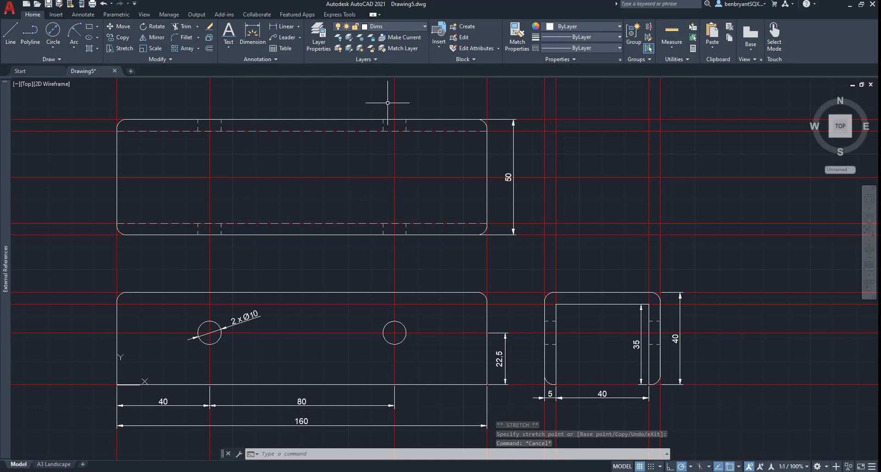
Turn off the Construction layer so the red construction lines disappear.
left_click(397, 26)
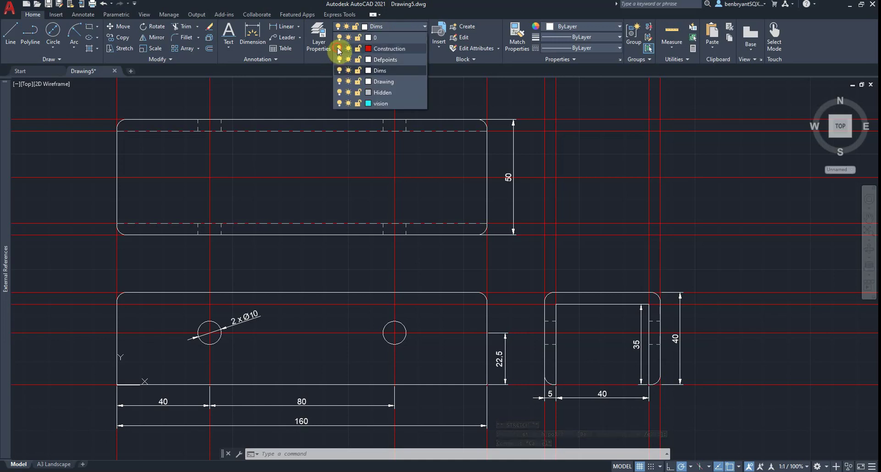
left_click(338, 49)
middle_click_drag(437, 256, 449, 231)
scroll(449, 230, "down", 2)
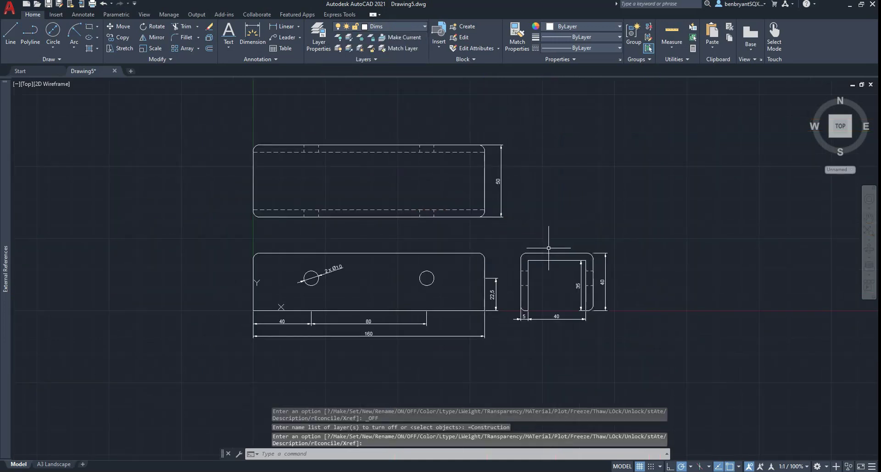